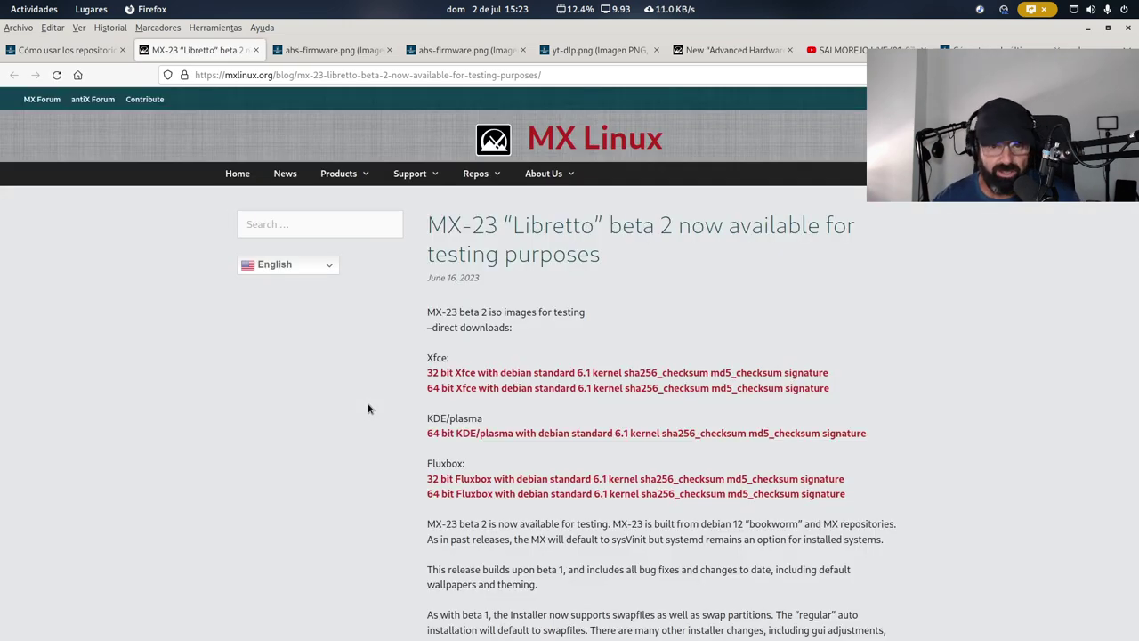
- Return to the article on MX Linux 23 repositories and open its link to the MX repository package pool, viewing the ahs directory
{"action": "left_click", "coordinate": [78, 50]}
{"action": "scroll", "coordinate": [211, 338], "scroll_direction": "up", "scroll_amount": 5}
{"action": "scroll", "coordinate": [211, 336], "scroll_direction": "up", "scroll_amount": 5}
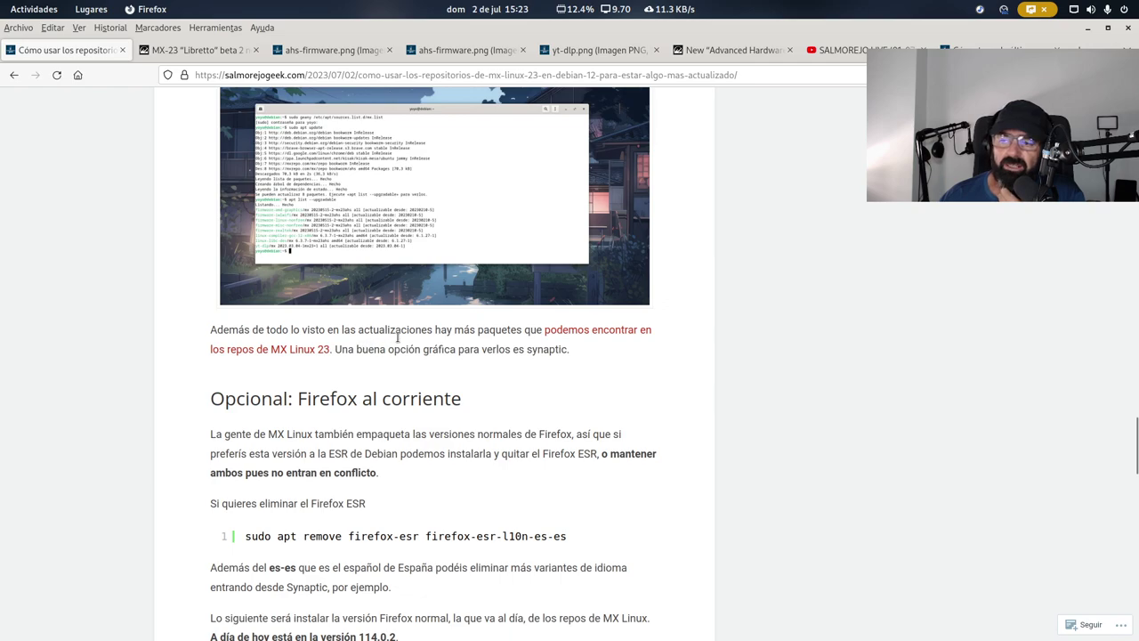
{"action": "left_click", "coordinate": [281, 354]}
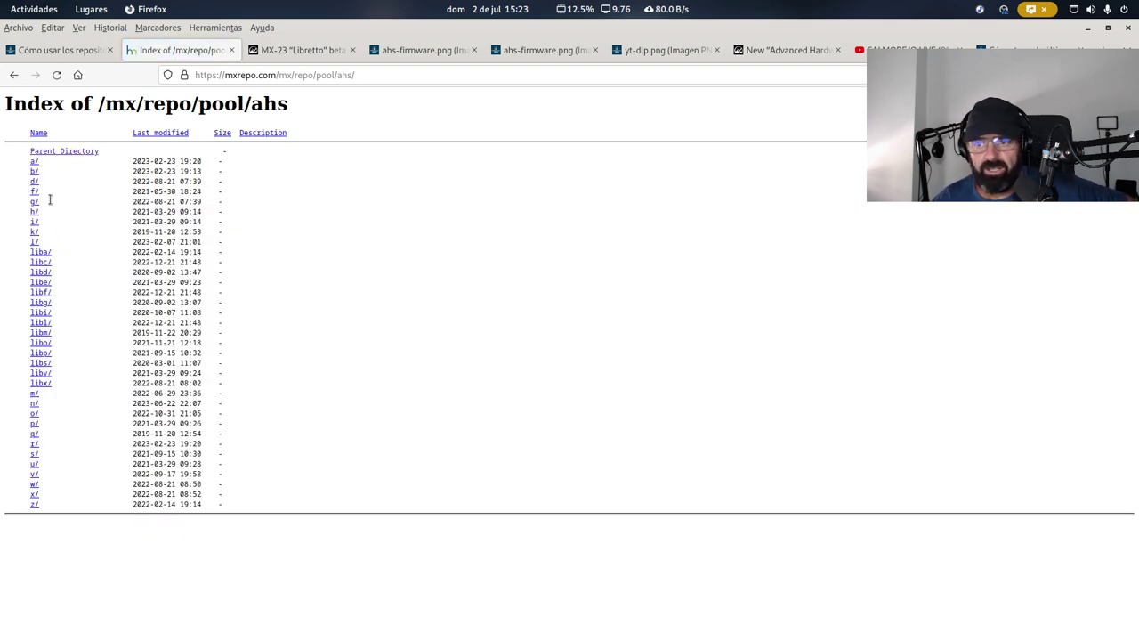
- Browse the ahs pool's d/directx-headers directory and go back up to the pool root
{"action": "left_click", "coordinate": [34, 183]}
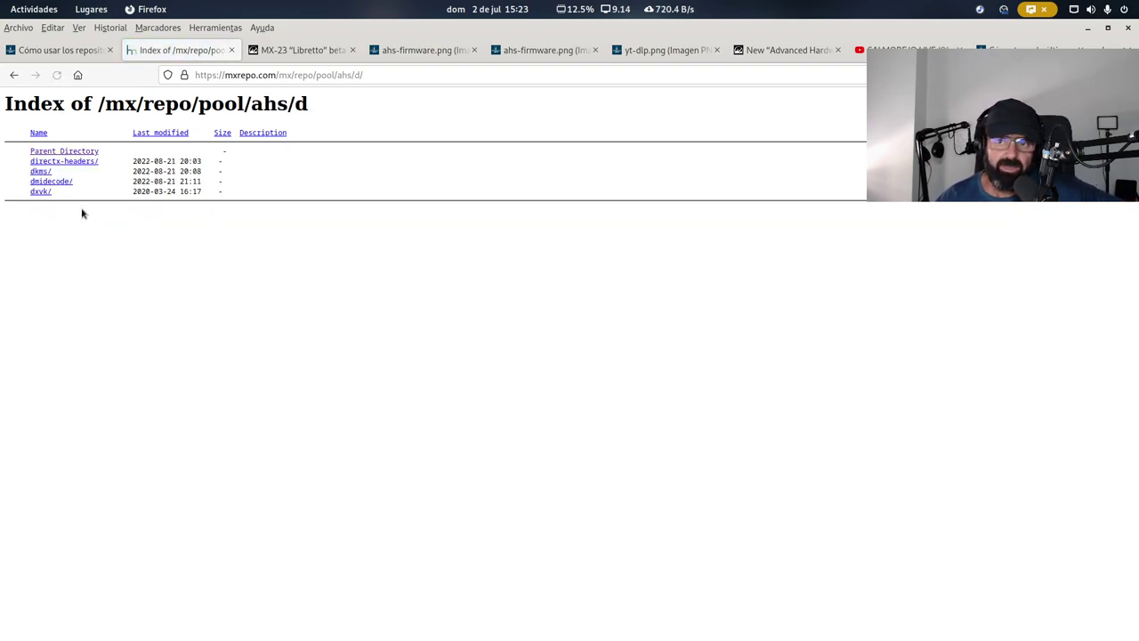
{"action": "left_click", "coordinate": [72, 161]}
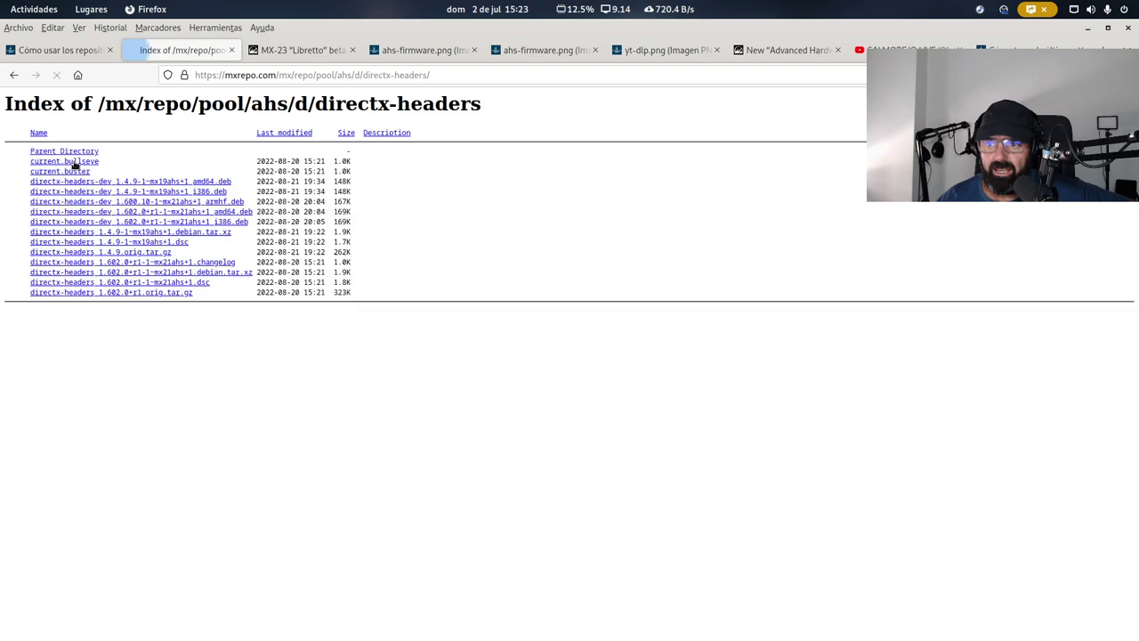
{"action": "left_click", "coordinate": [14, 75]}
{"action": "left_click", "coordinate": [13, 75]}
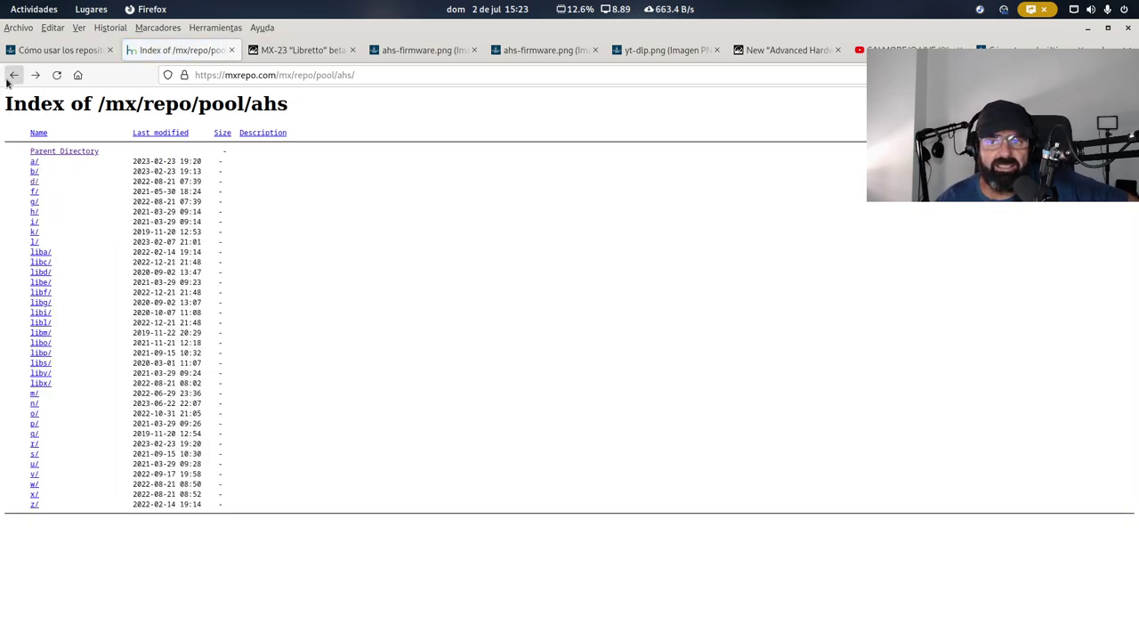
{"action": "left_click", "coordinate": [10, 76]}
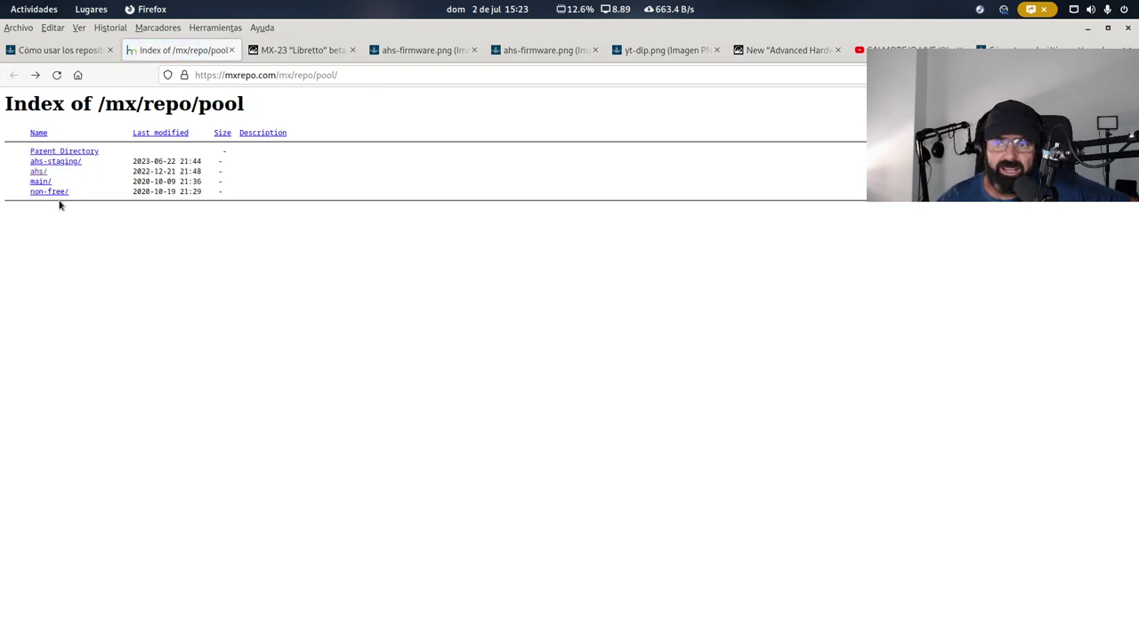
- Look through the f directory of the non-free pool and return to the pool root
{"action": "left_click", "coordinate": [52, 192]}
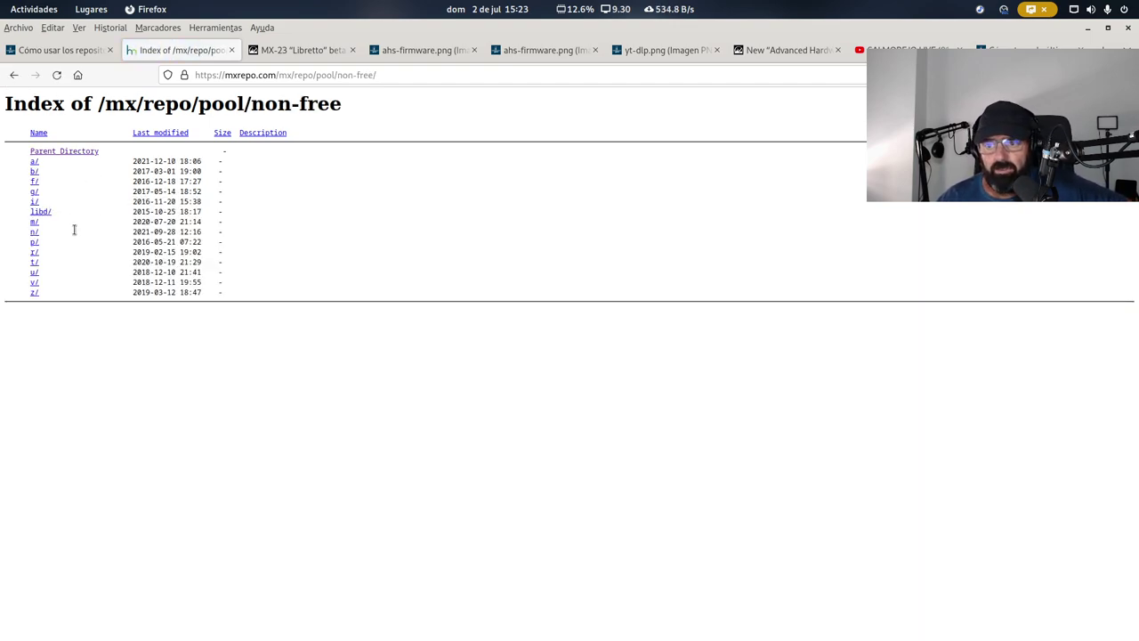
{"action": "left_click", "coordinate": [35, 182]}
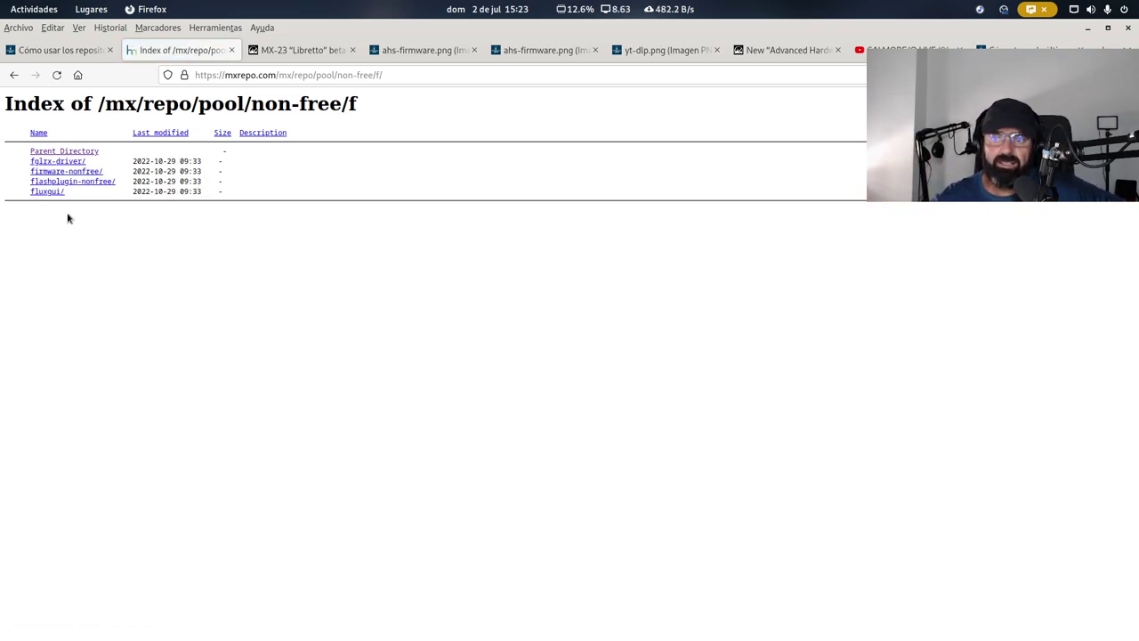
{"action": "left_click", "coordinate": [14, 75]}
{"action": "left_click", "coordinate": [14, 74]}
- Go back to the article, then clear the desktop by minimising the browser and terminal and closing the file manager
{"action": "left_click", "coordinate": [55, 50]}
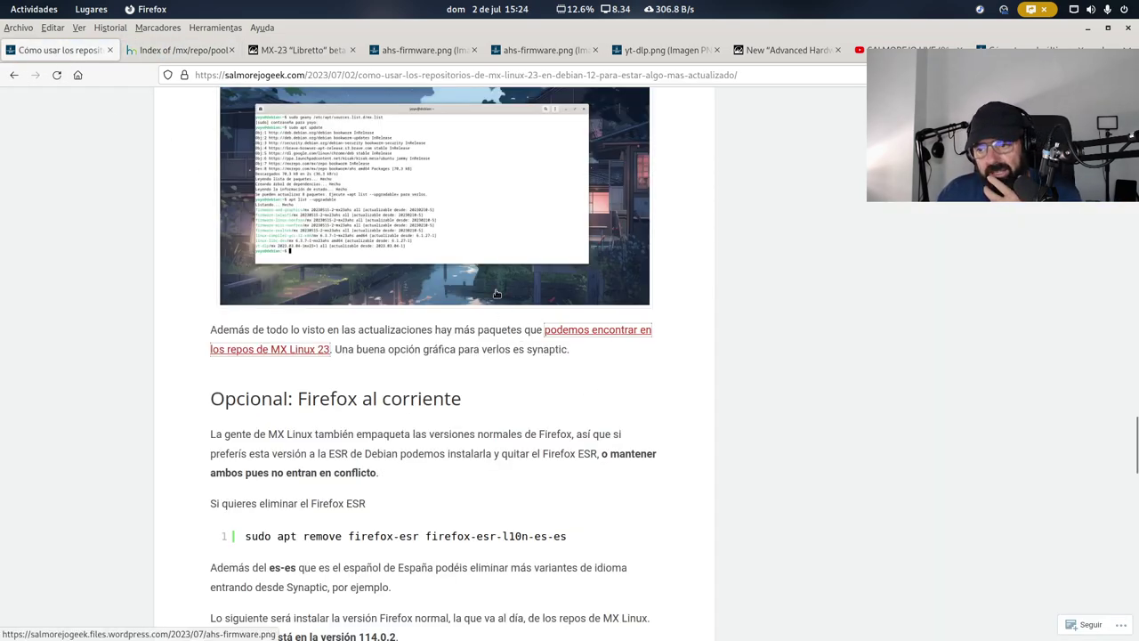
{"action": "scroll", "coordinate": [445, 316], "scroll_direction": "up", "scroll_amount": 10}
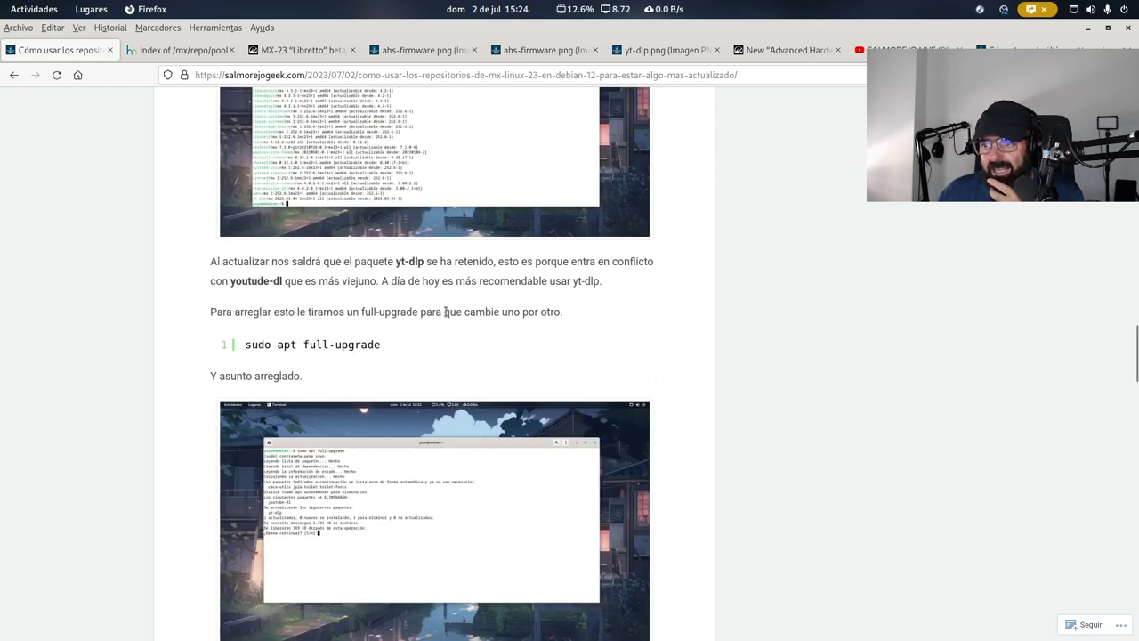
{"action": "left_click", "coordinate": [1087, 28]}
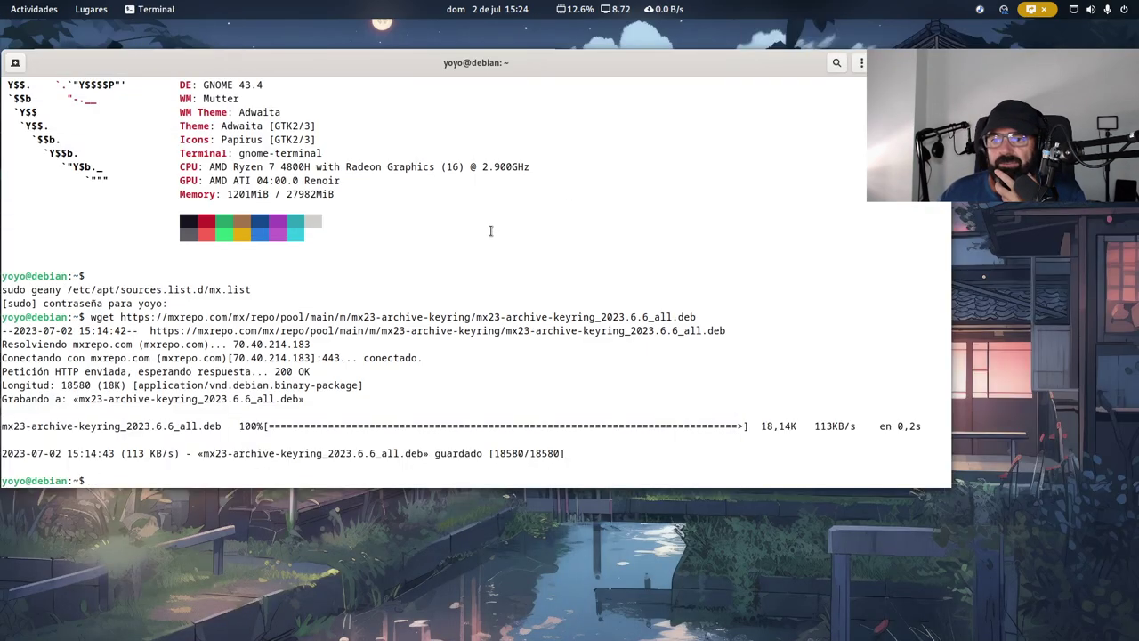
{"action": "scroll", "coordinate": [413, 265], "scroll_direction": "up", "scroll_amount": 3}
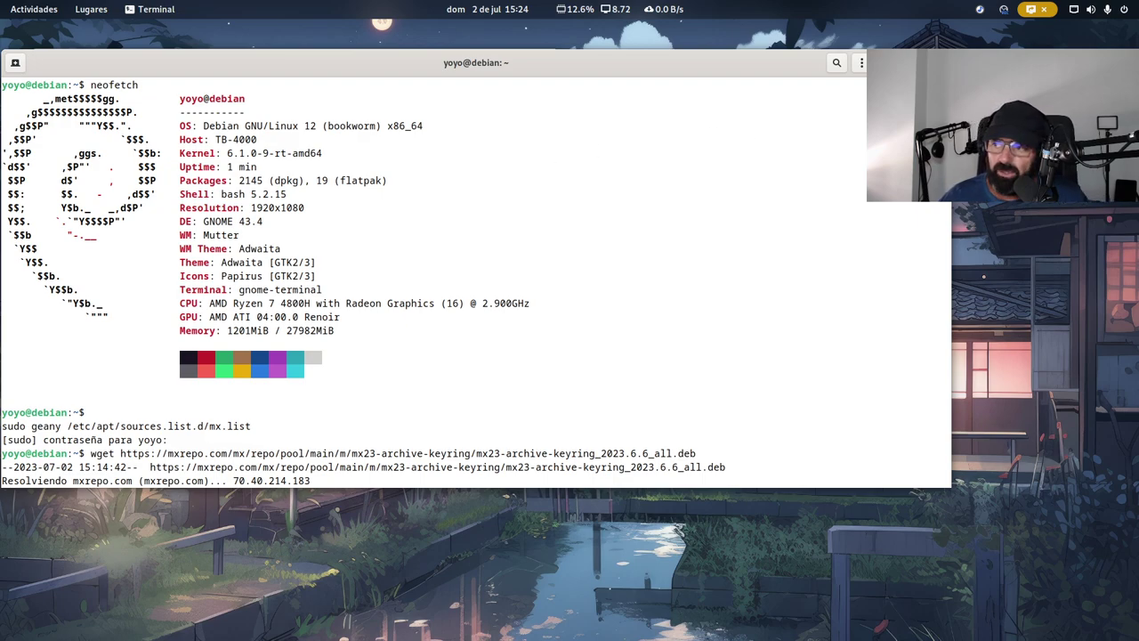
{"action": "key", "text": "super+h"}
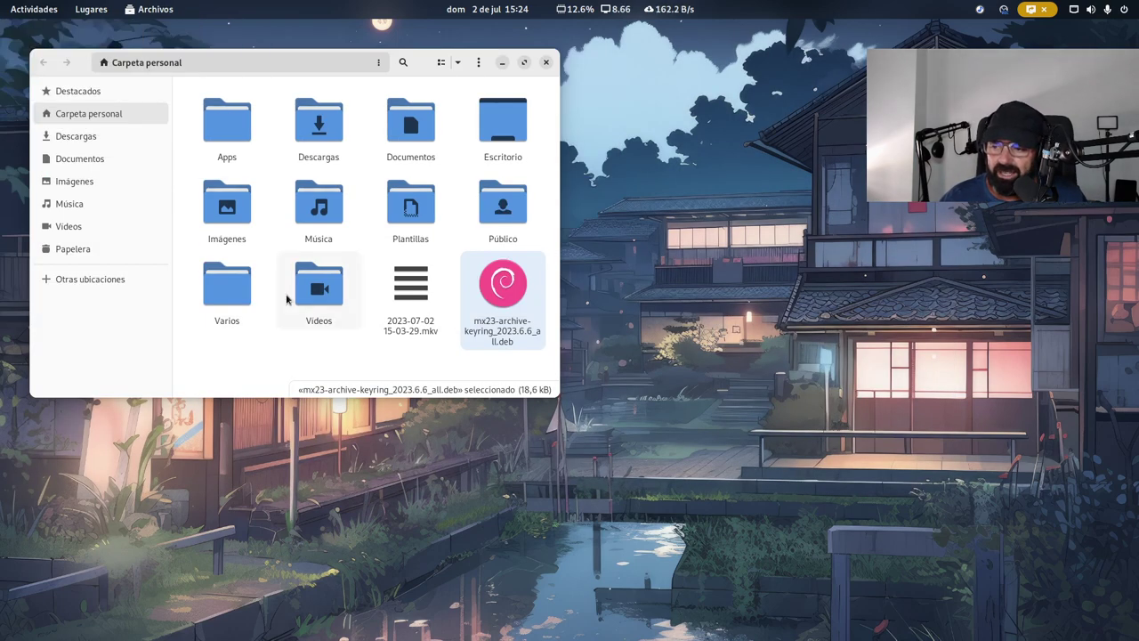
{"action": "left_click", "coordinate": [546, 62]}
- Search the applications for "synap", launch the Synaptic package manager and authenticate with the administrator password
{"action": "key", "text": "super"}
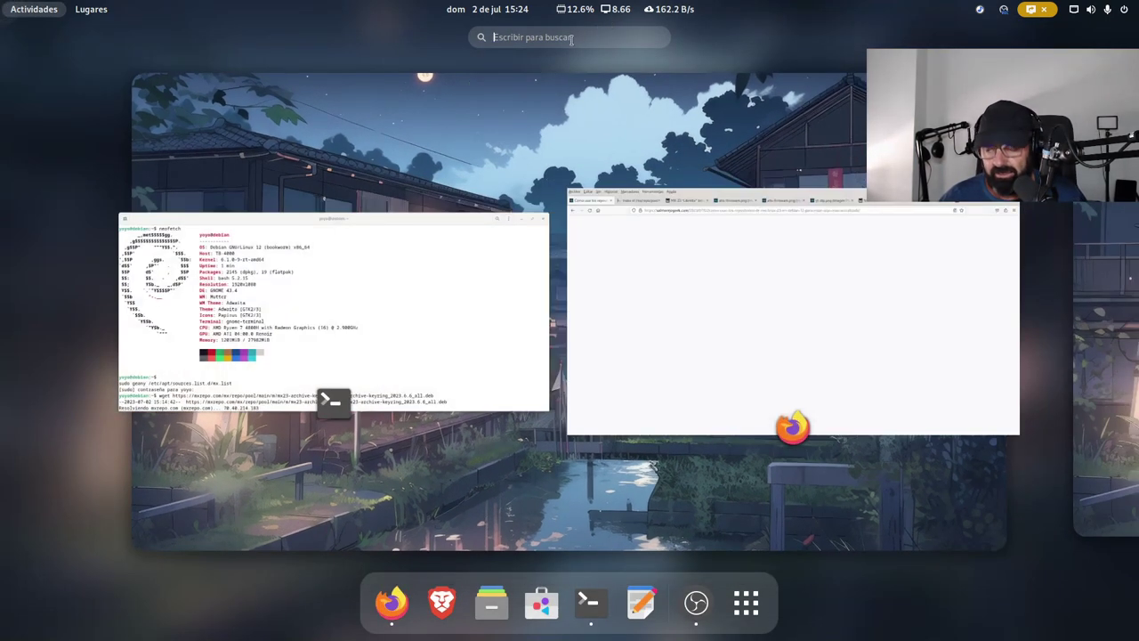
{"action": "type", "text": "synap"}
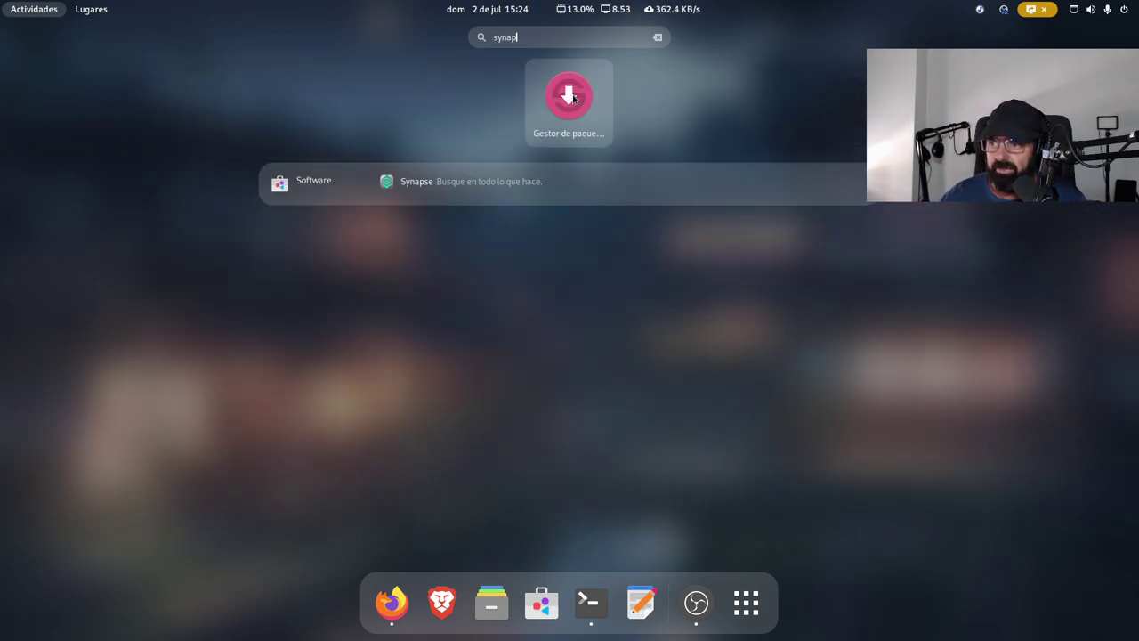
{"action": "left_click", "coordinate": [574, 98]}
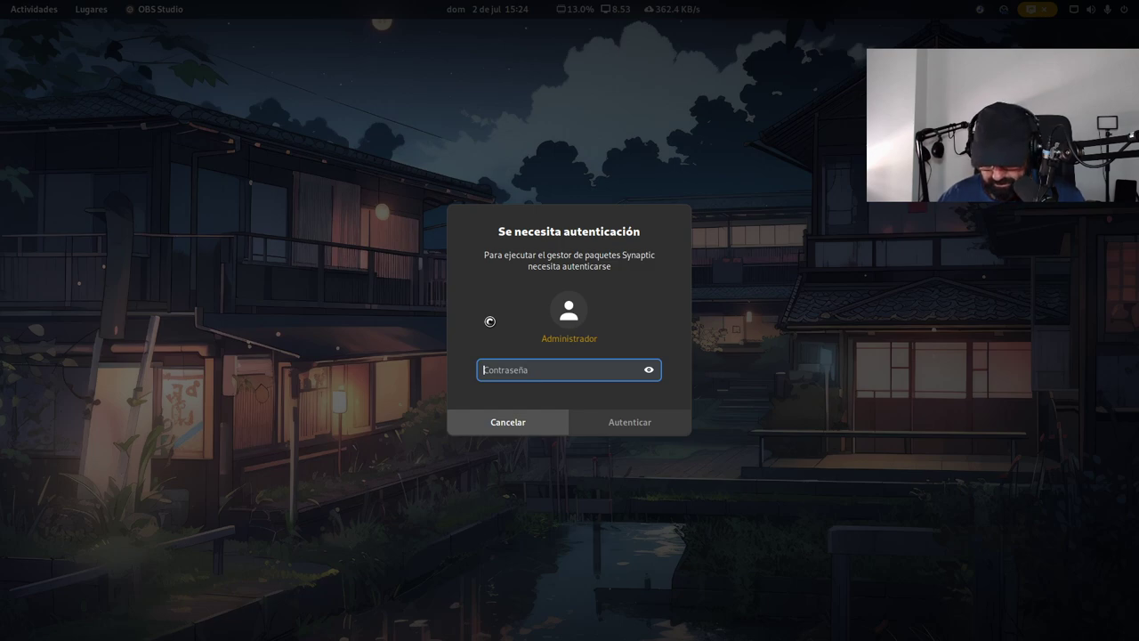
{"action": "type", "text": "•••••"}
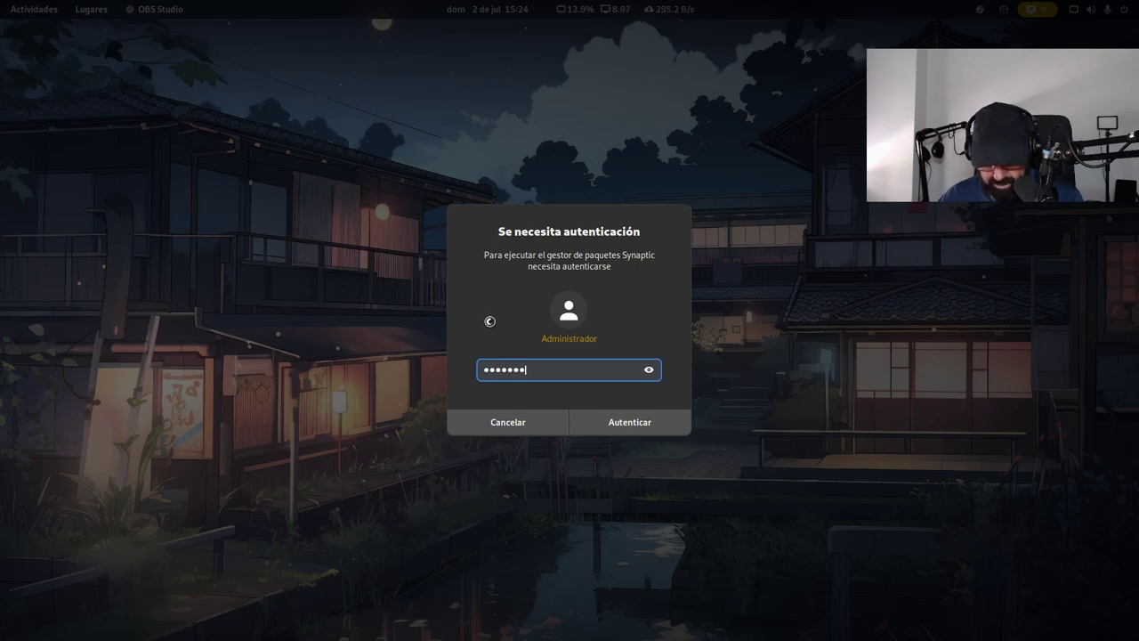
{"action": "key", "text": "Return"}
{"action": "left_click", "coordinate": [27, 9]}
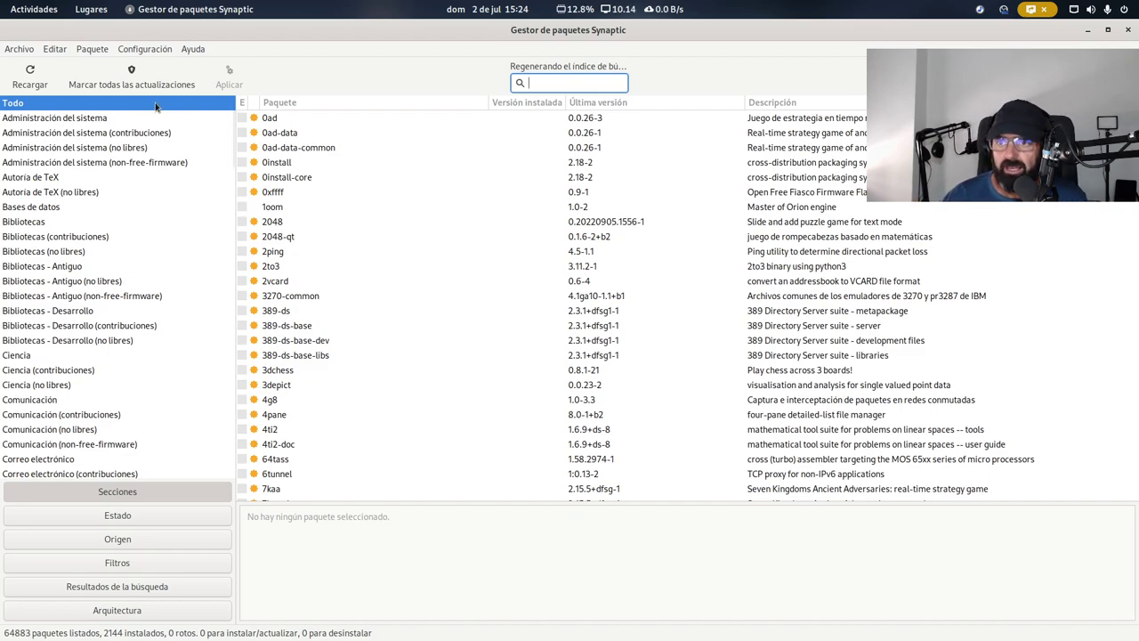
- Review the third-party sources under Other Software in Synaptic's repository settings, then close the settings
{"action": "left_click", "coordinate": [144, 49]}
{"action": "left_click", "coordinate": [161, 83]}
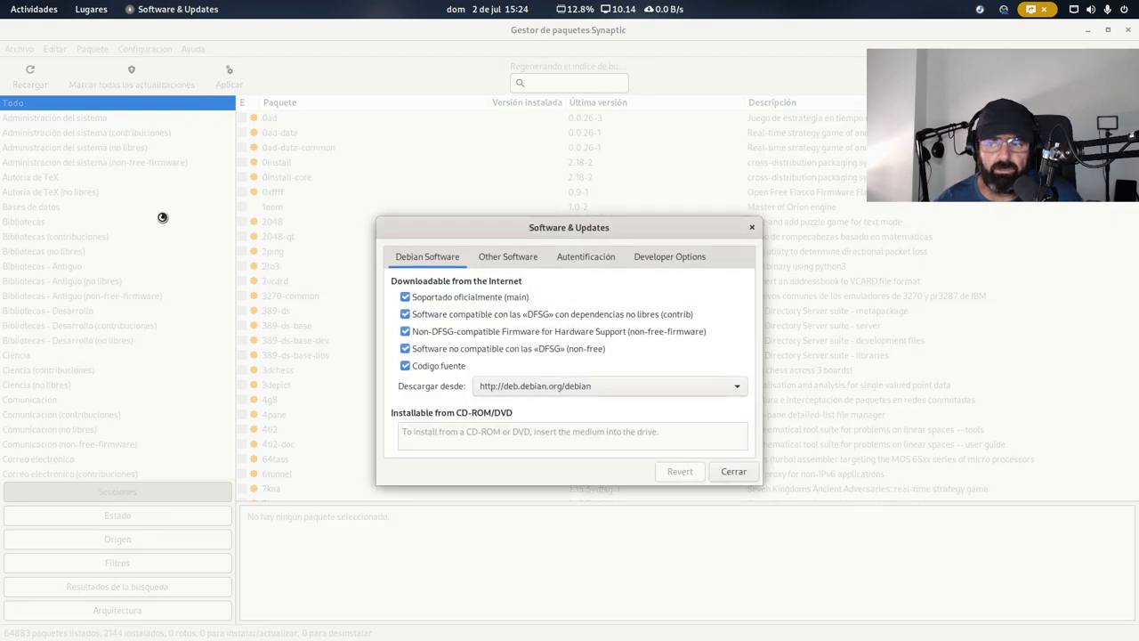
{"action": "left_click", "coordinate": [522, 262]}
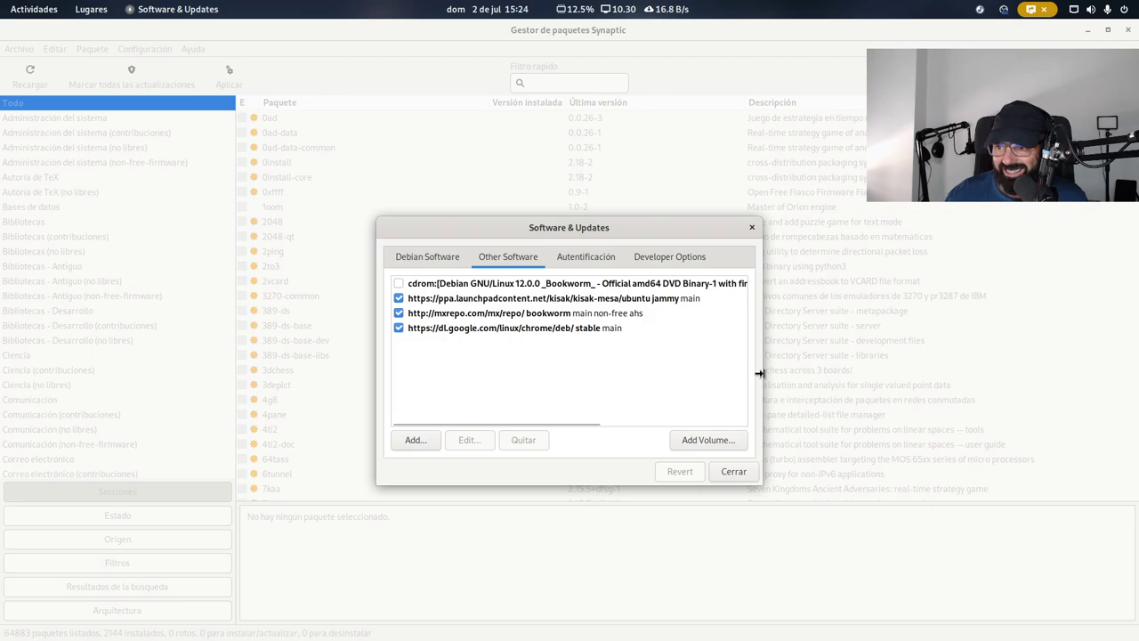
{"action": "left_click", "coordinate": [750, 471]}
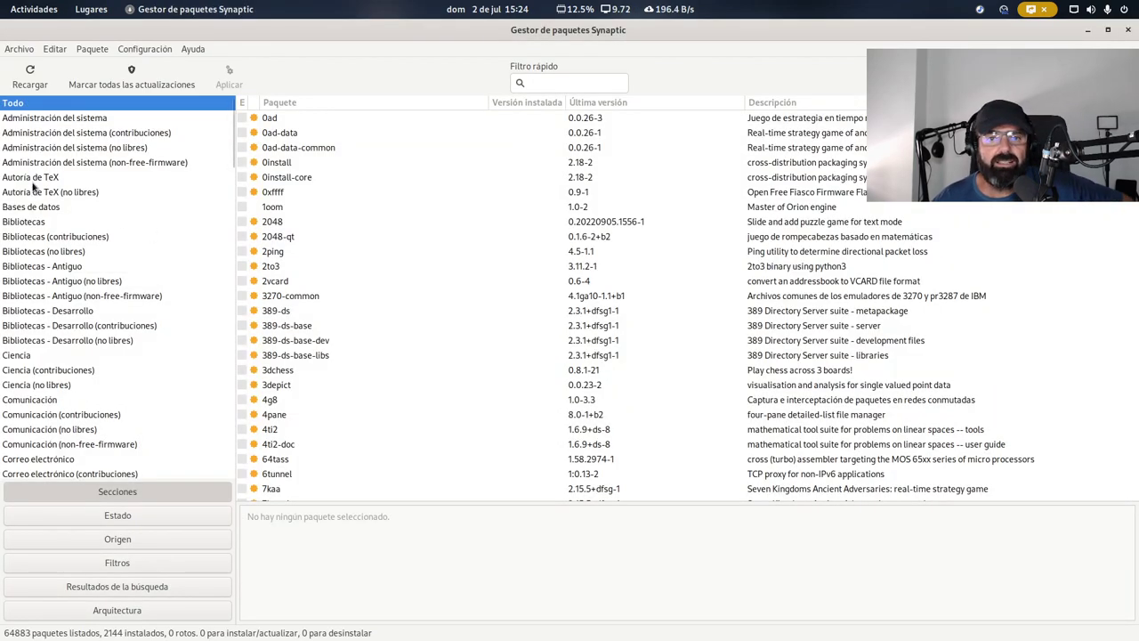
- Filter the package list by firefox-esr and view the marking options for the firefox-esr package
{"action": "left_click", "coordinate": [537, 83]}
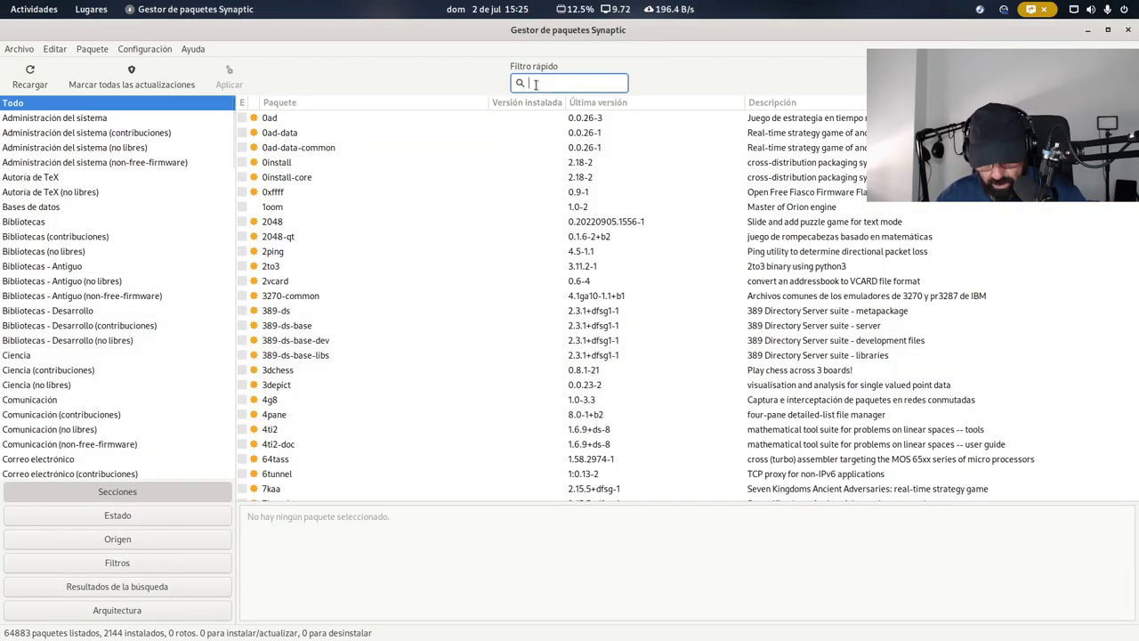
{"action": "type", "text": "filefox-esr"}
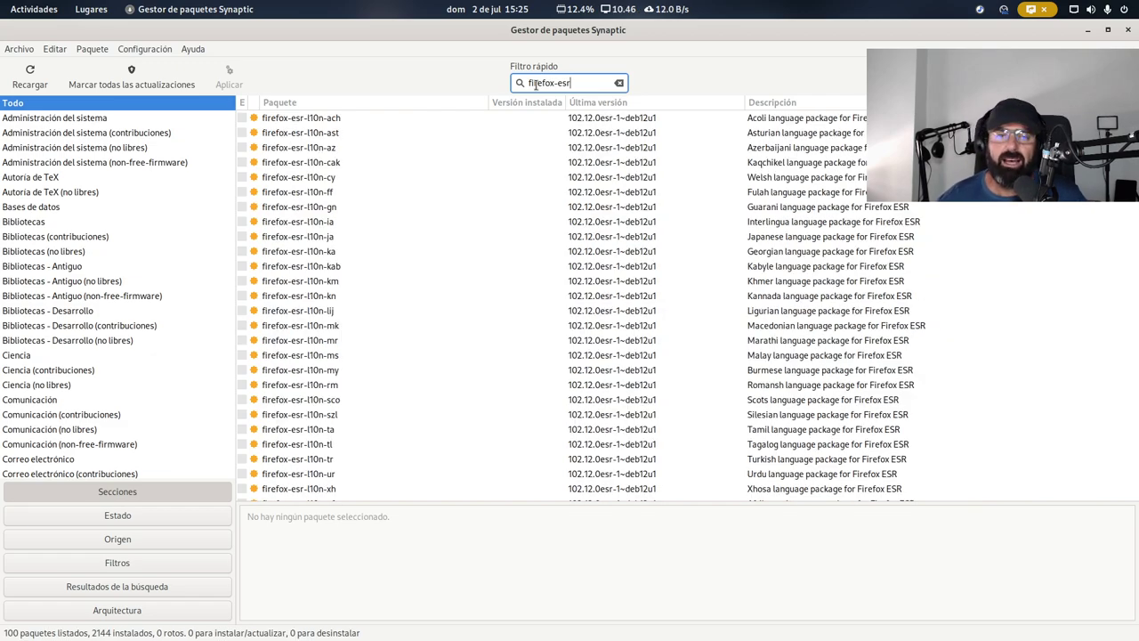
{"action": "scroll", "coordinate": [486, 196], "scroll_direction": "down", "scroll_amount": 15}
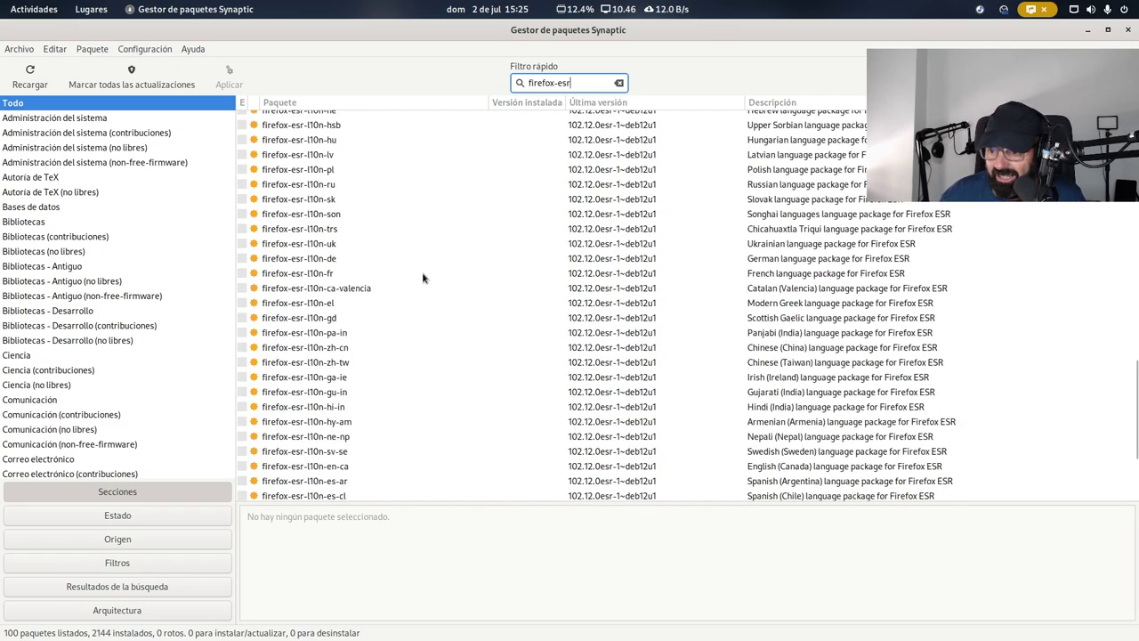
{"action": "left_click", "coordinate": [288, 480]}
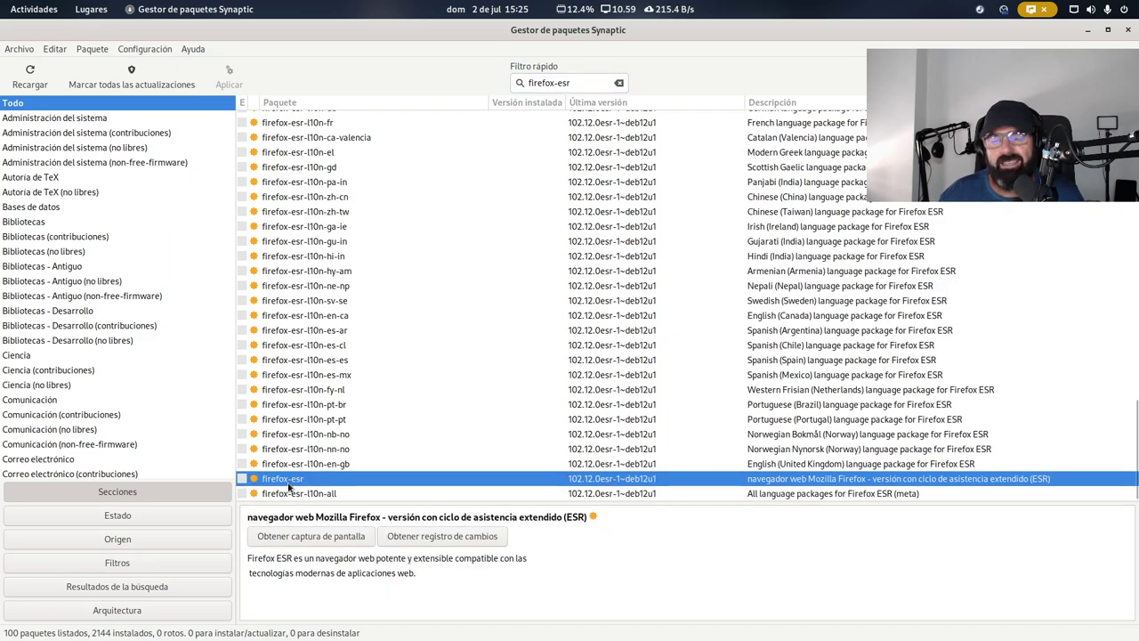
{"action": "right_click", "coordinate": [289, 485]}
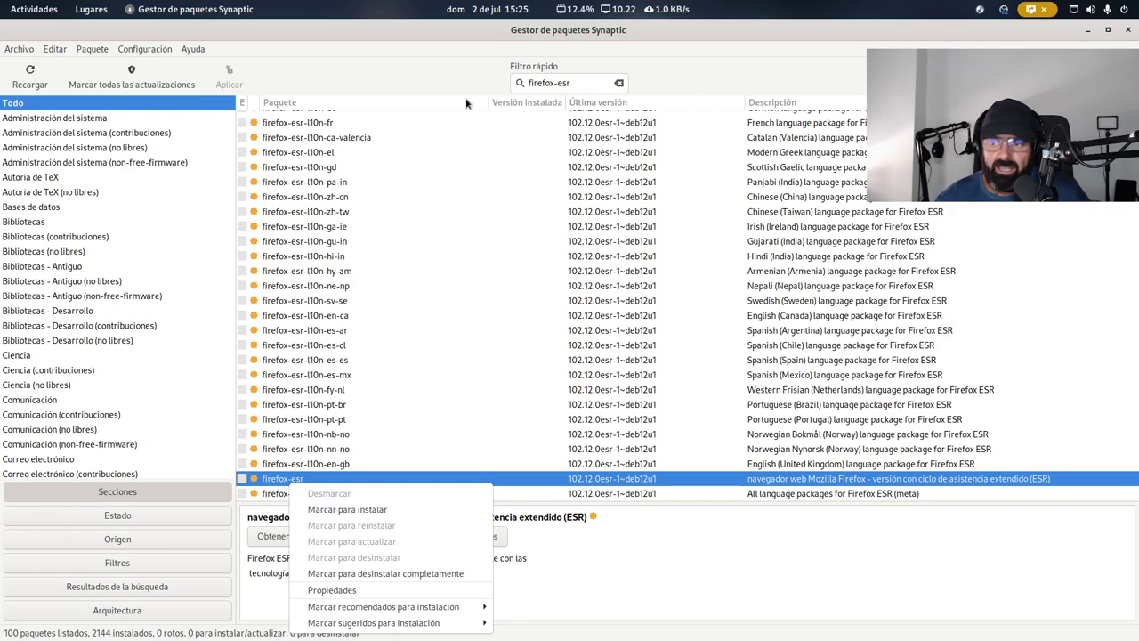
- View the marking options for the firefox-esr-l10n-it language package, then dismiss them and clear the quick filter
{"action": "left_click", "coordinate": [349, 231]}
{"action": "scroll", "coordinate": [357, 282], "scroll_direction": "up", "scroll_amount": 3}
{"action": "scroll", "coordinate": [357, 282], "scroll_direction": "up", "scroll_amount": 6}
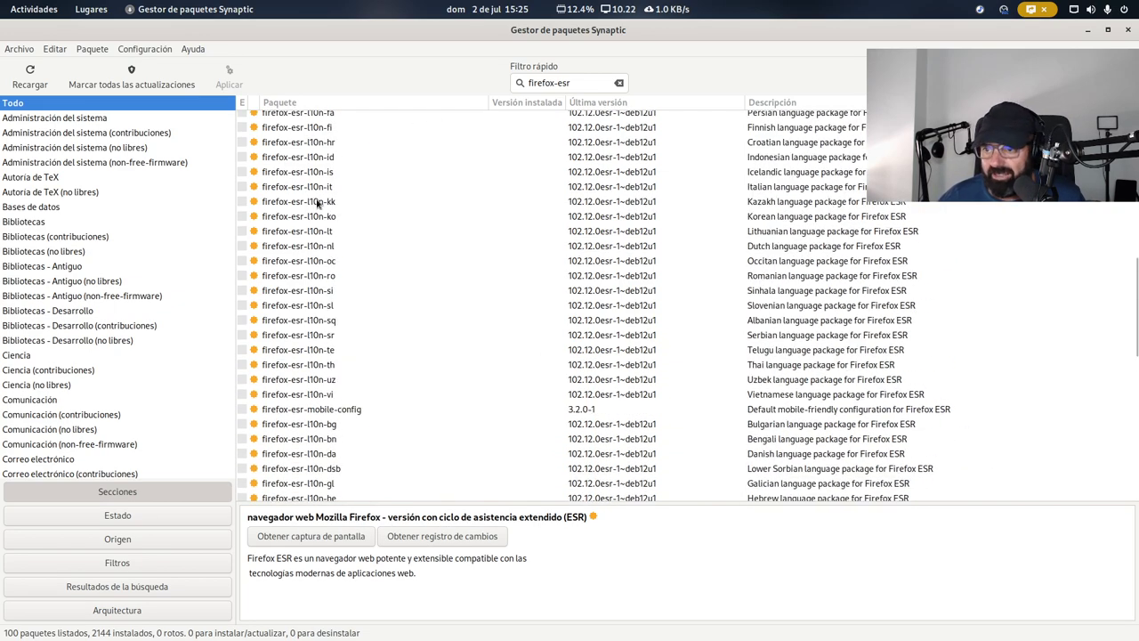
{"action": "left_click", "coordinate": [311, 187]}
{"action": "right_click", "coordinate": [310, 188]}
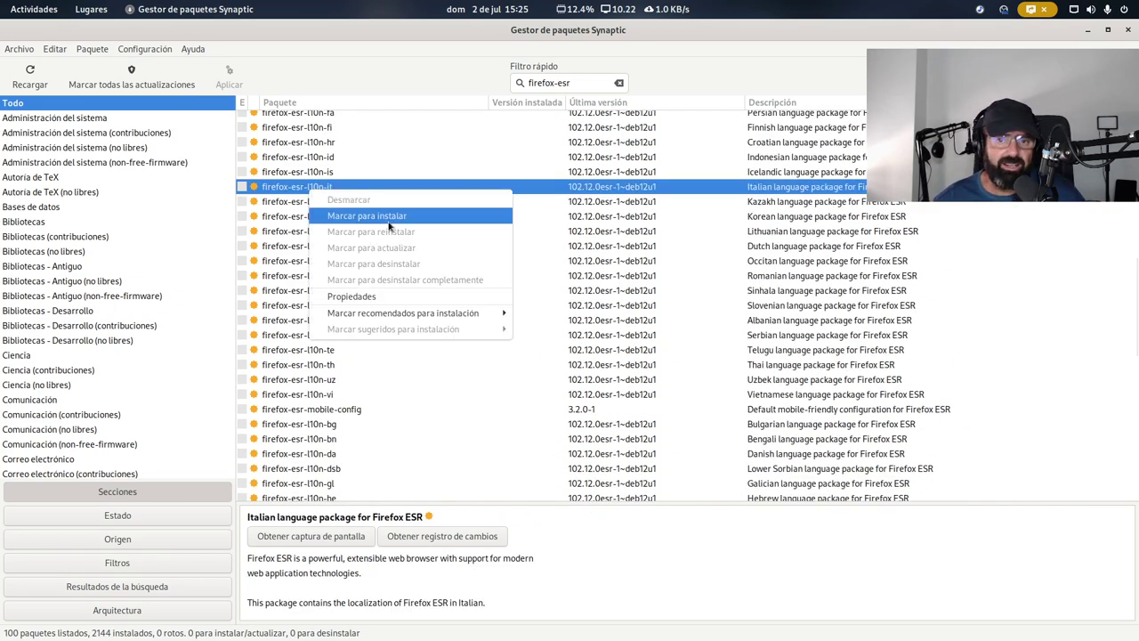
{"action": "left_click", "coordinate": [614, 86]}
{"action": "left_click", "coordinate": [619, 84]}
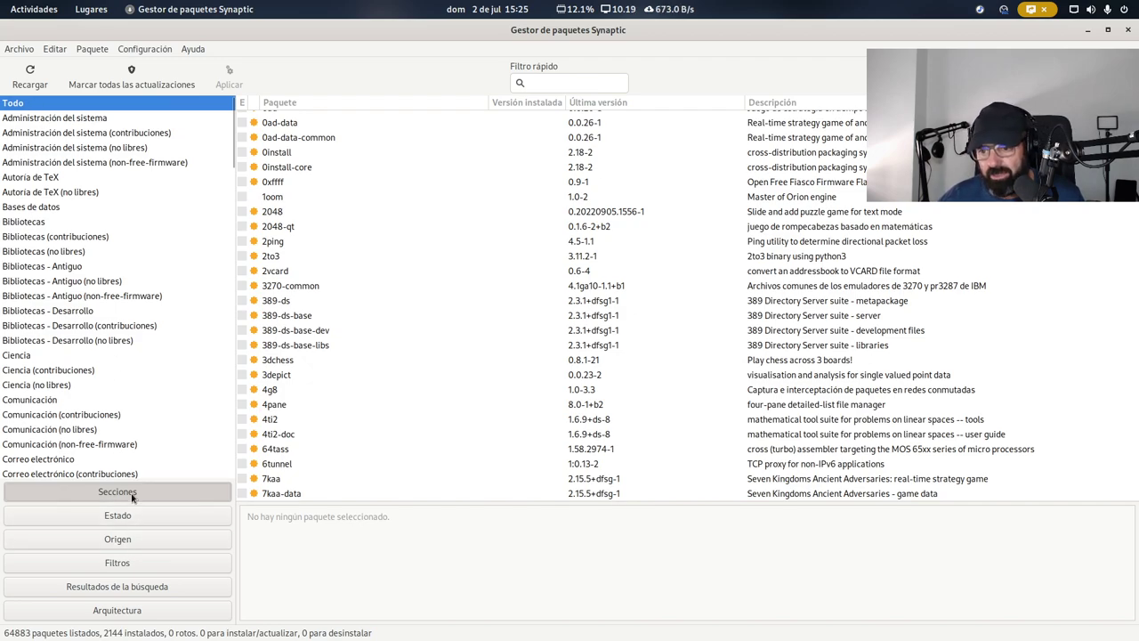
- Group the packages by origin and examine those from stable/main (liquorix.net)
{"action": "left_click", "coordinate": [116, 539]}
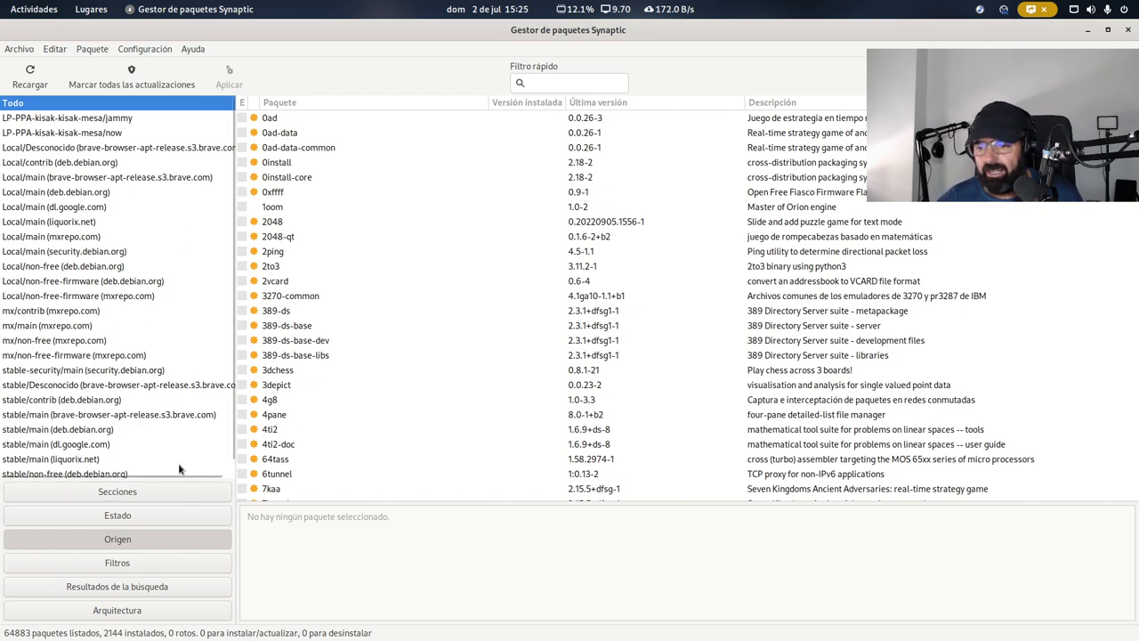
{"action": "scroll", "coordinate": [198, 471], "scroll_direction": "down", "scroll_amount": 1}
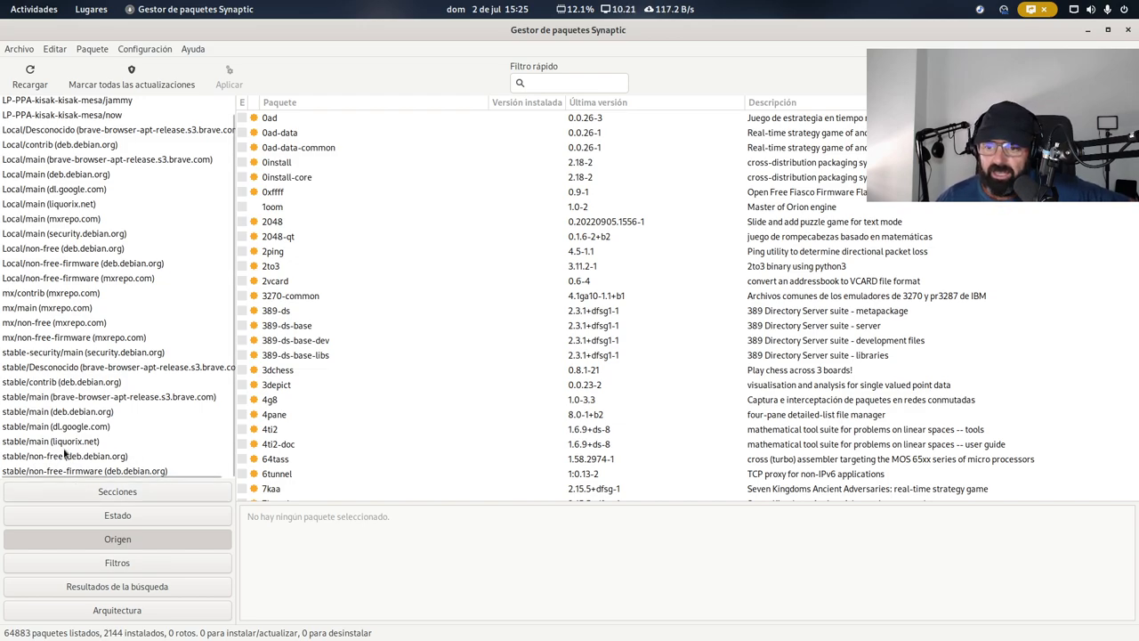
{"action": "left_click", "coordinate": [22, 442]}
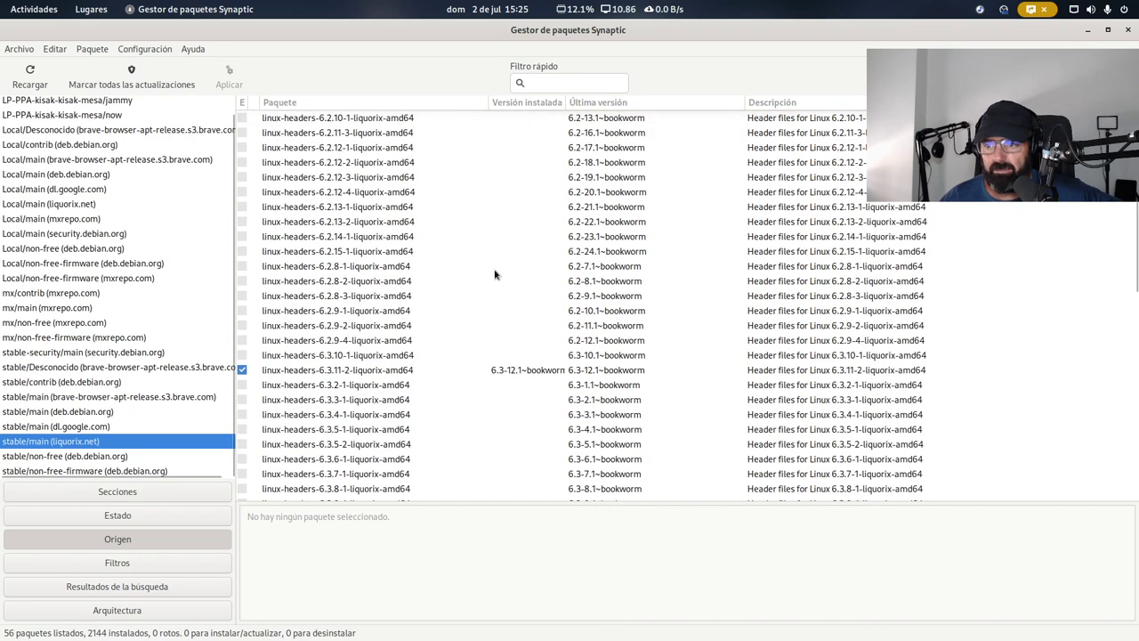
{"action": "scroll", "coordinate": [372, 380], "scroll_direction": "down", "scroll_amount": 1}
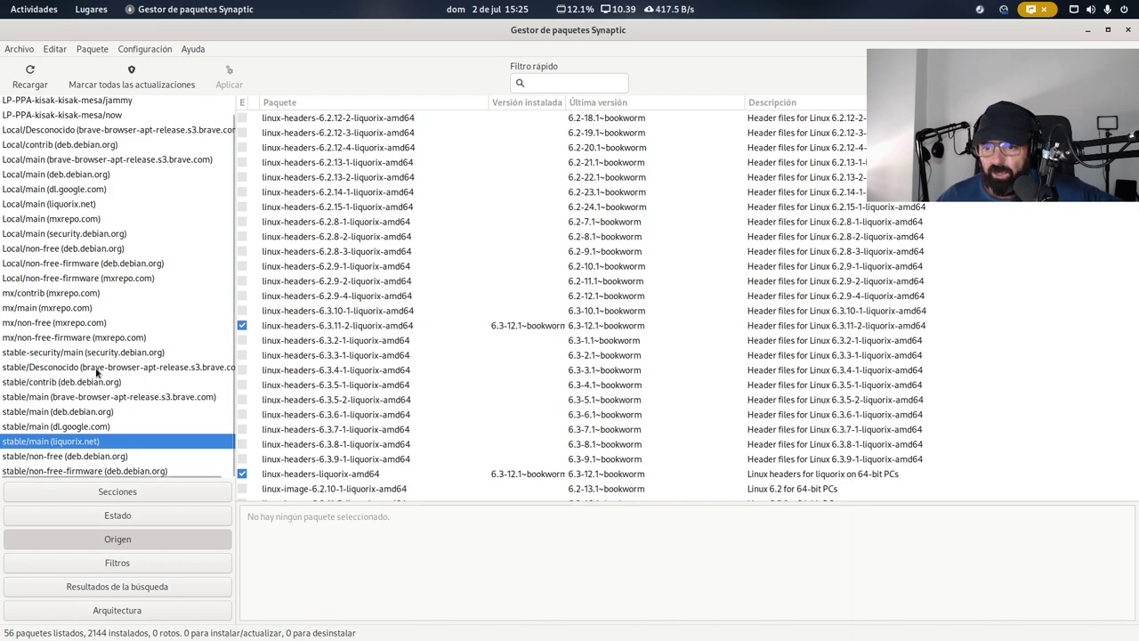
- List the packages from mx/non-free-firmware (mxrepo.com) and view the details of firmware-amd-graphics
{"action": "left_click", "coordinate": [63, 338]}
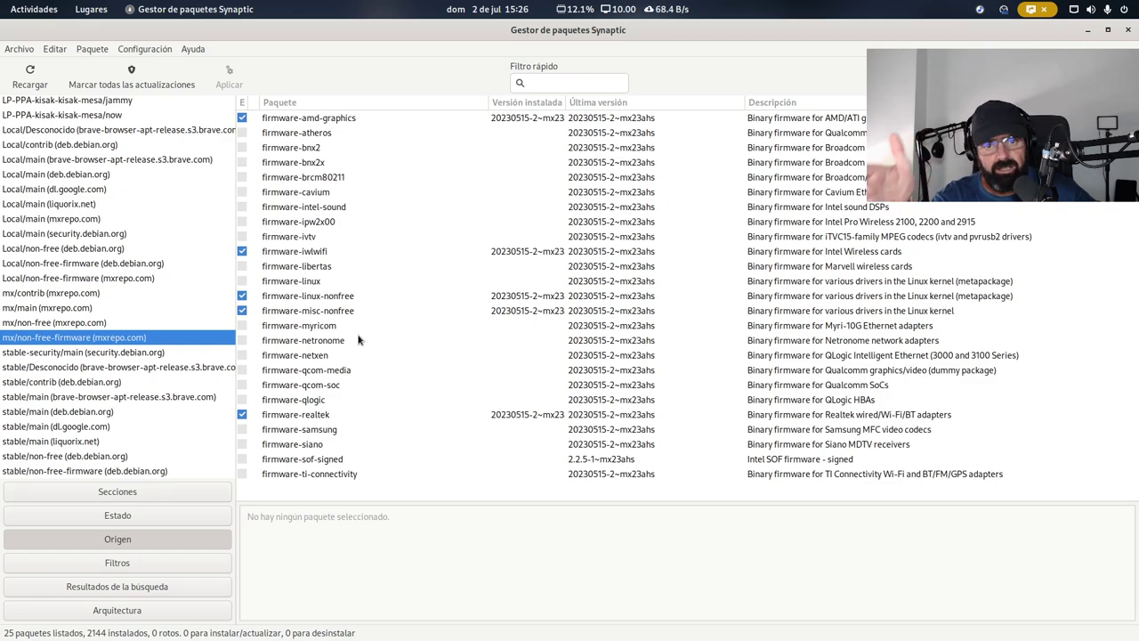
{"action": "left_click", "coordinate": [306, 120]}
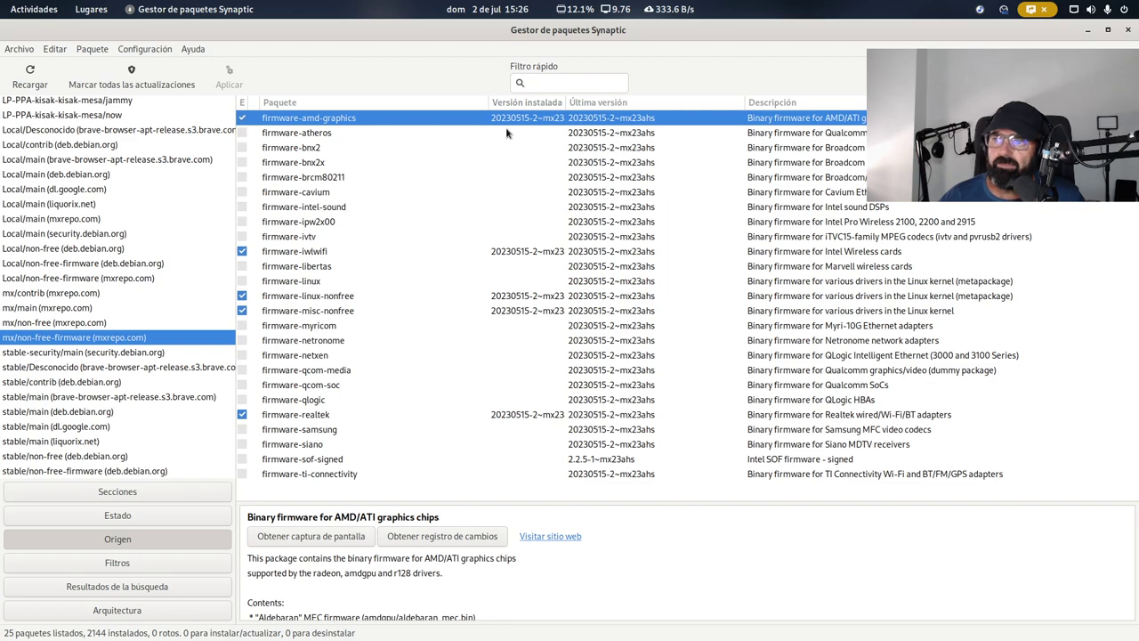
- View the details of firmware-iwlwifi, and open the properties of firmware-amd-graphics in an enlarged dialog
{"action": "left_click", "coordinate": [287, 253]}
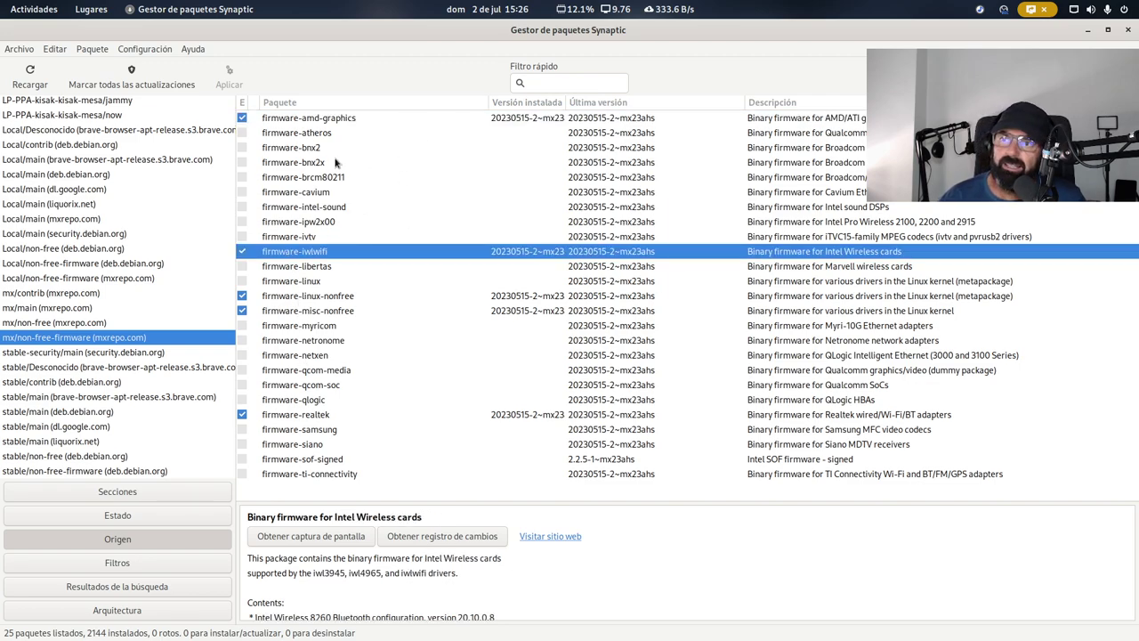
{"action": "left_click", "coordinate": [327, 125]}
{"action": "right_click", "coordinate": [326, 123]}
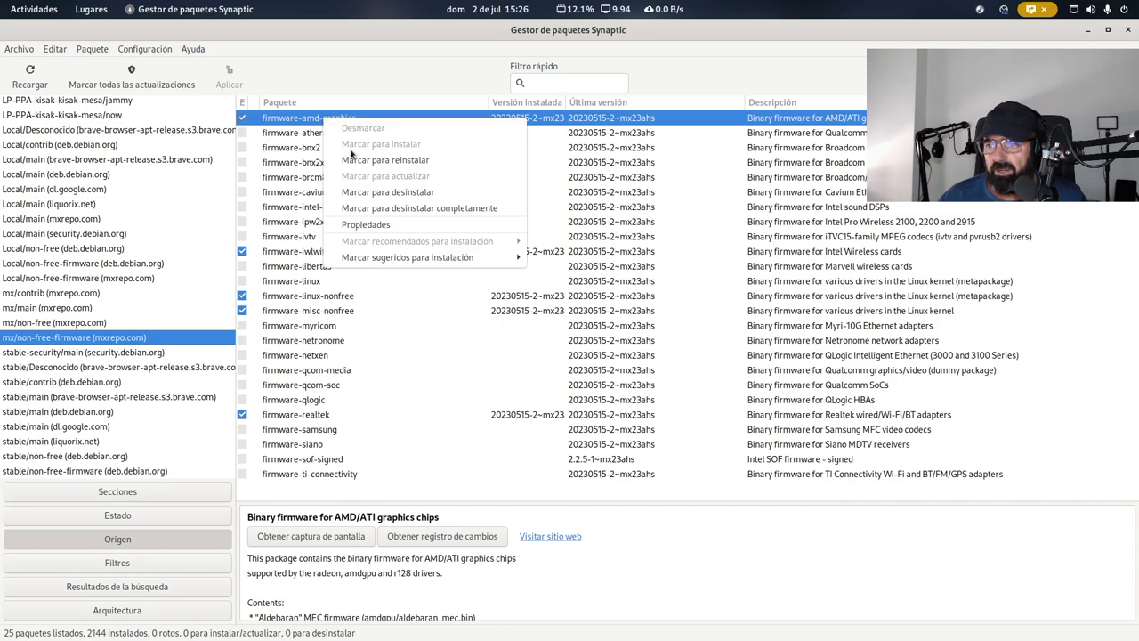
{"action": "left_click", "coordinate": [366, 224]}
{"action": "left_click_drag", "start_coordinate": [509, 197], "coordinate": [295, 127]}
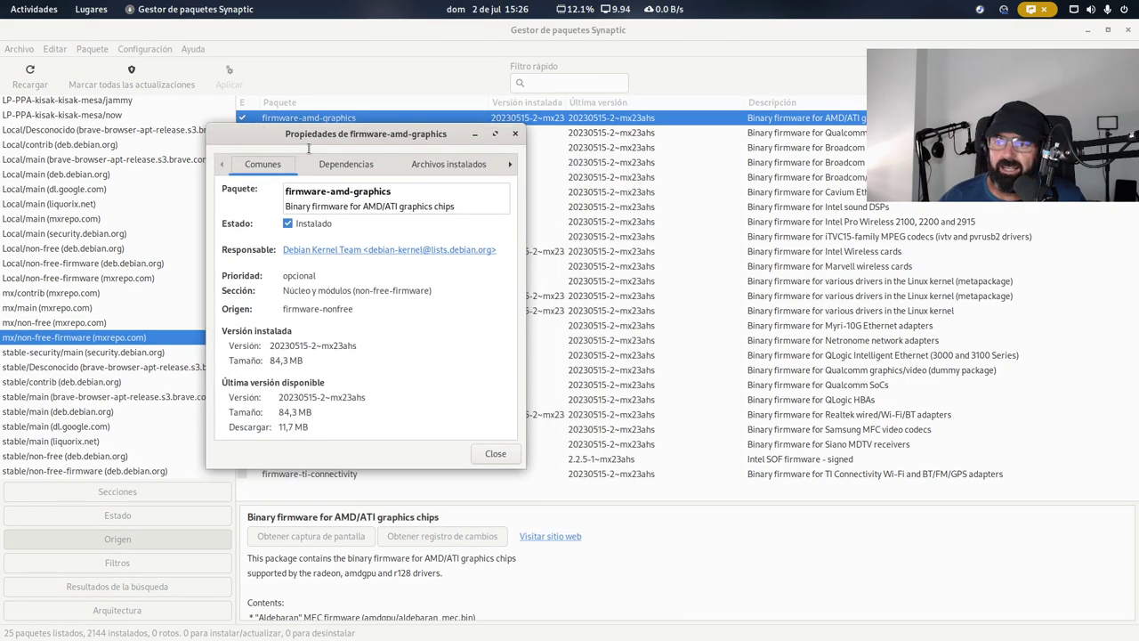
{"action": "left_click_drag", "start_coordinate": [528, 471], "coordinate": [726, 556]}
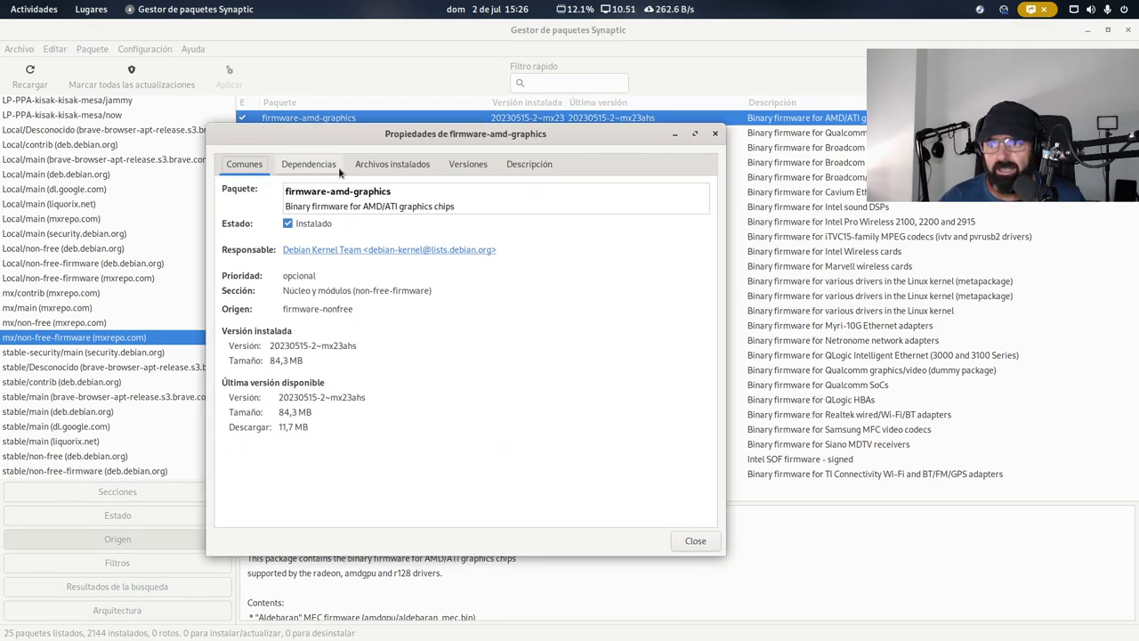
- Examine the dependencies, installed files and available mx and stable versions of firmware-amd-graphics, and close its properties
{"action": "left_click", "coordinate": [290, 166]}
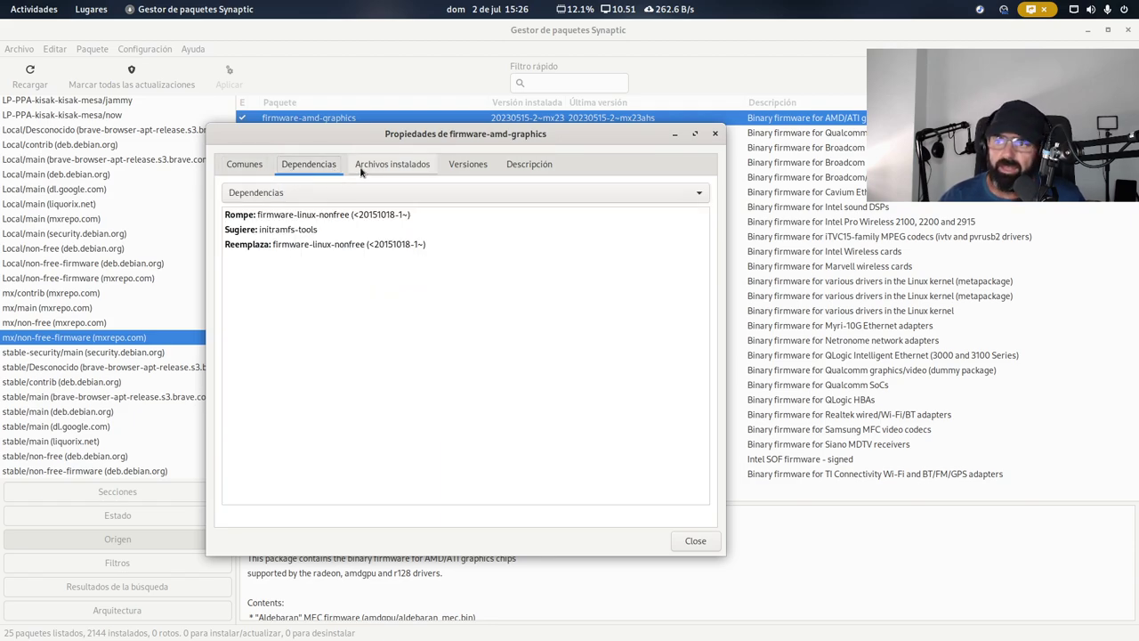
{"action": "left_click", "coordinate": [405, 165]}
{"action": "left_click", "coordinate": [468, 162]}
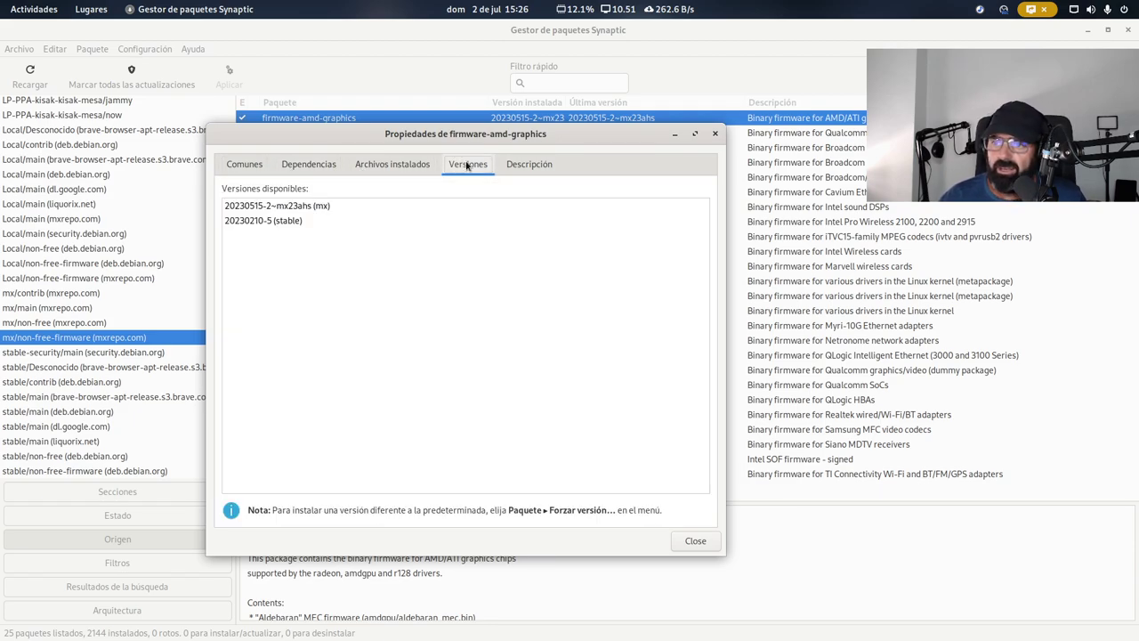
{"action": "left_click", "coordinate": [285, 208]}
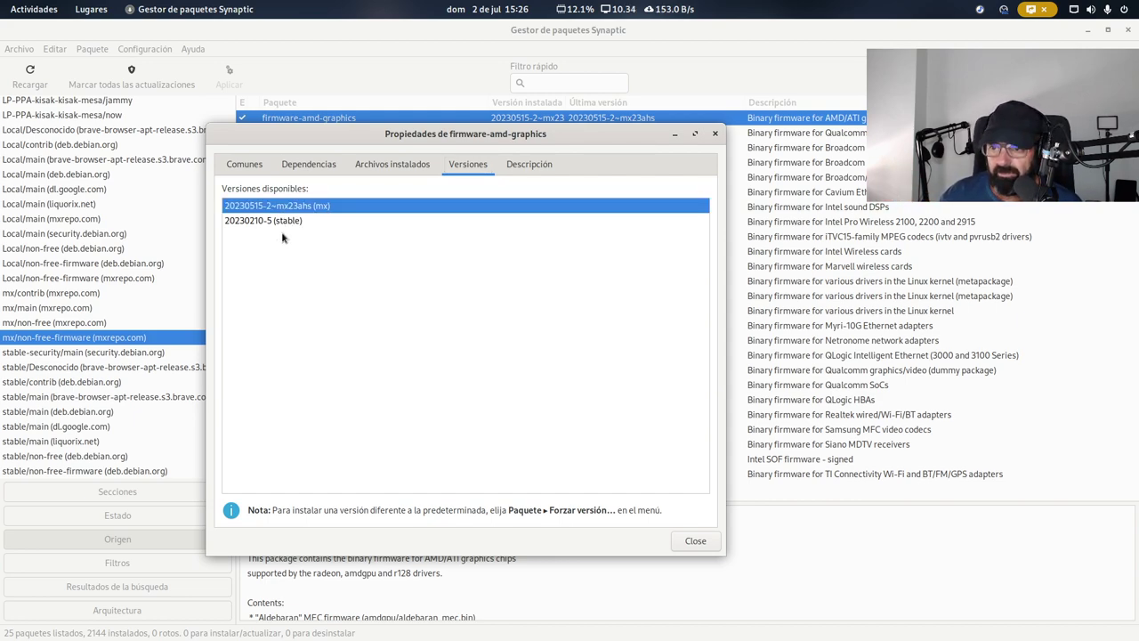
{"action": "left_click", "coordinate": [251, 221]}
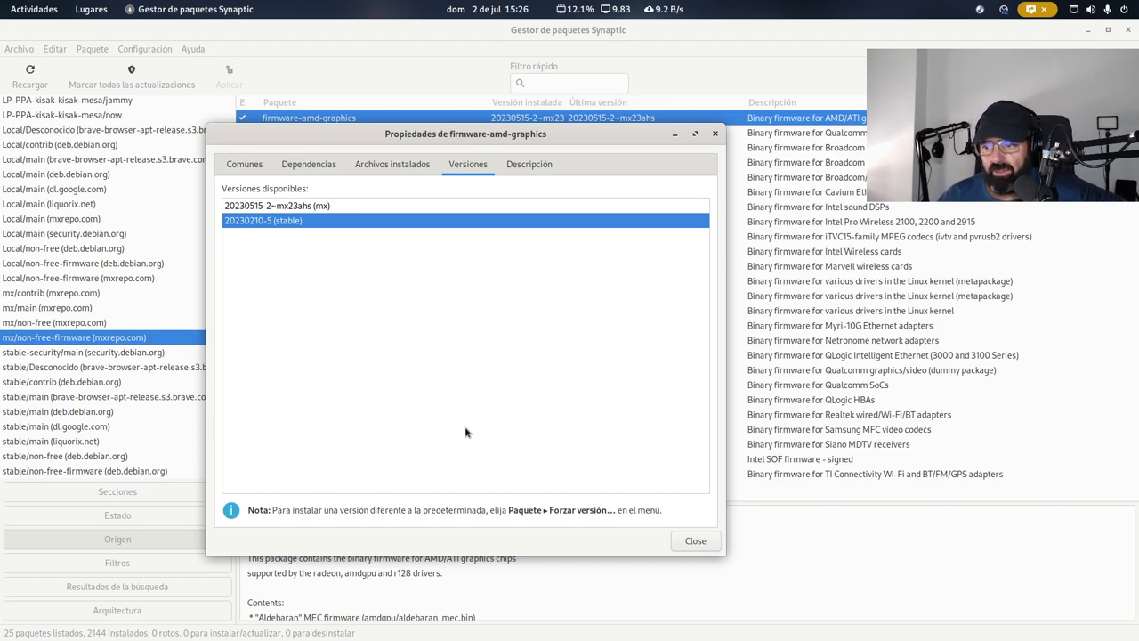
{"action": "left_click", "coordinate": [693, 541]}
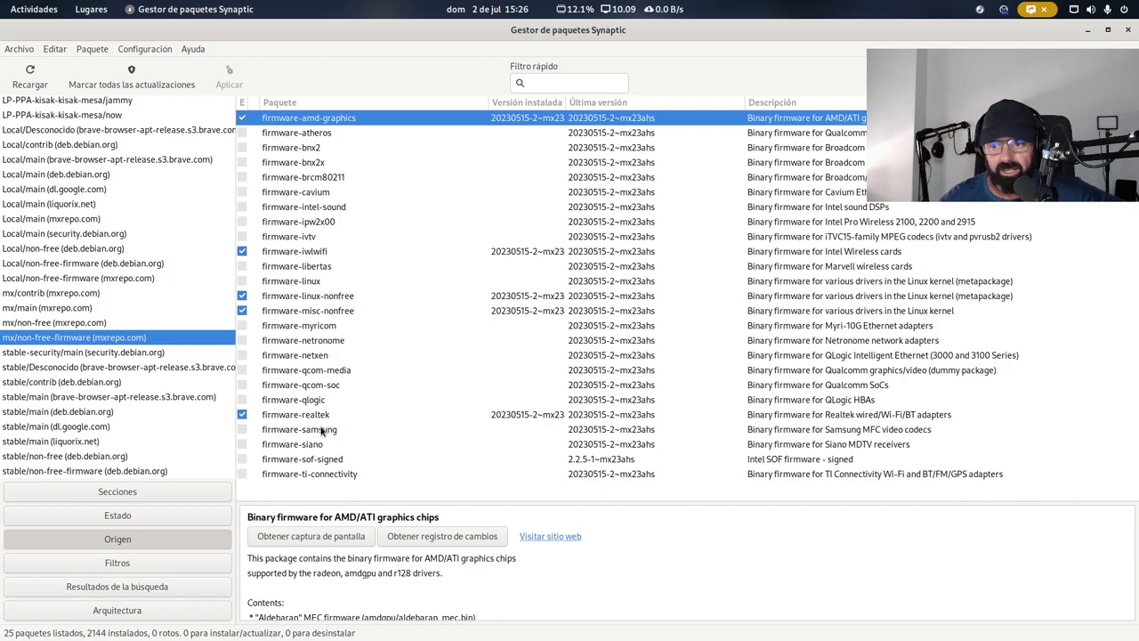
- List the packages from mx/non-free (mxrepo.com) and browse the NVIDIA legacy and Tesla drivers
{"action": "left_click", "coordinate": [39, 324]}
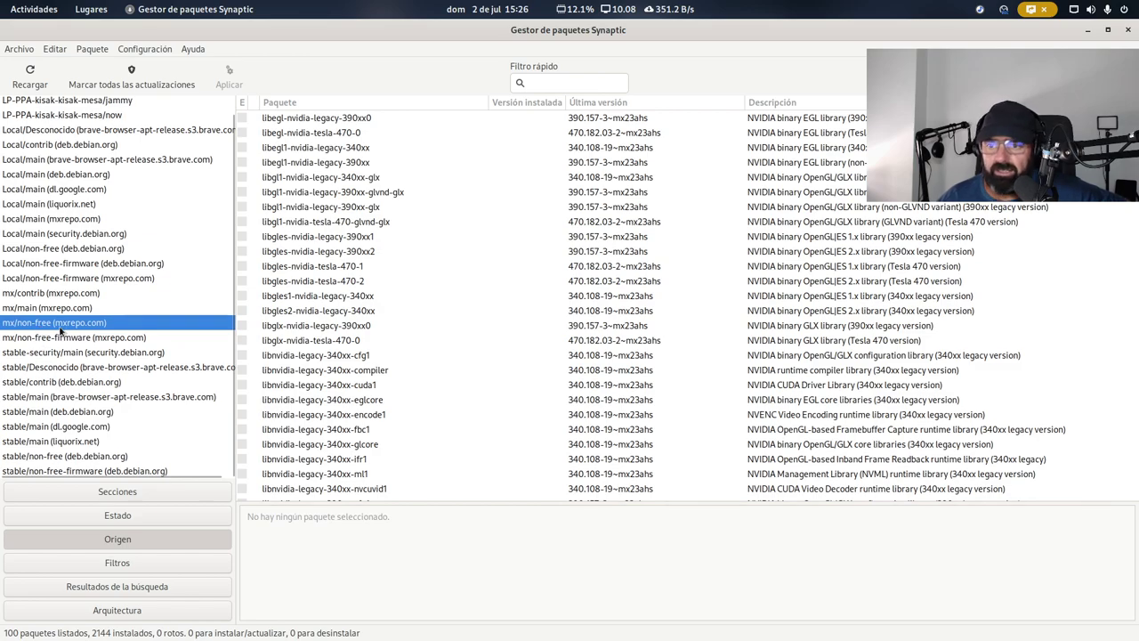
{"action": "scroll", "coordinate": [365, 294], "scroll_direction": "down", "scroll_amount": 20}
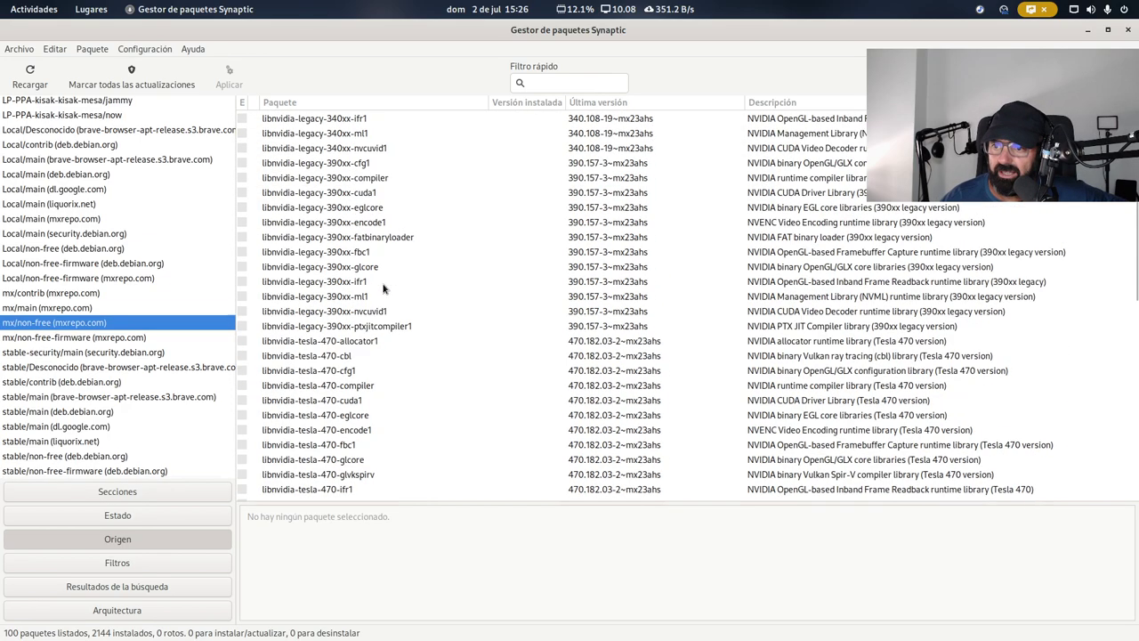
{"action": "scroll", "coordinate": [351, 383], "scroll_direction": "up", "scroll_amount": 15}
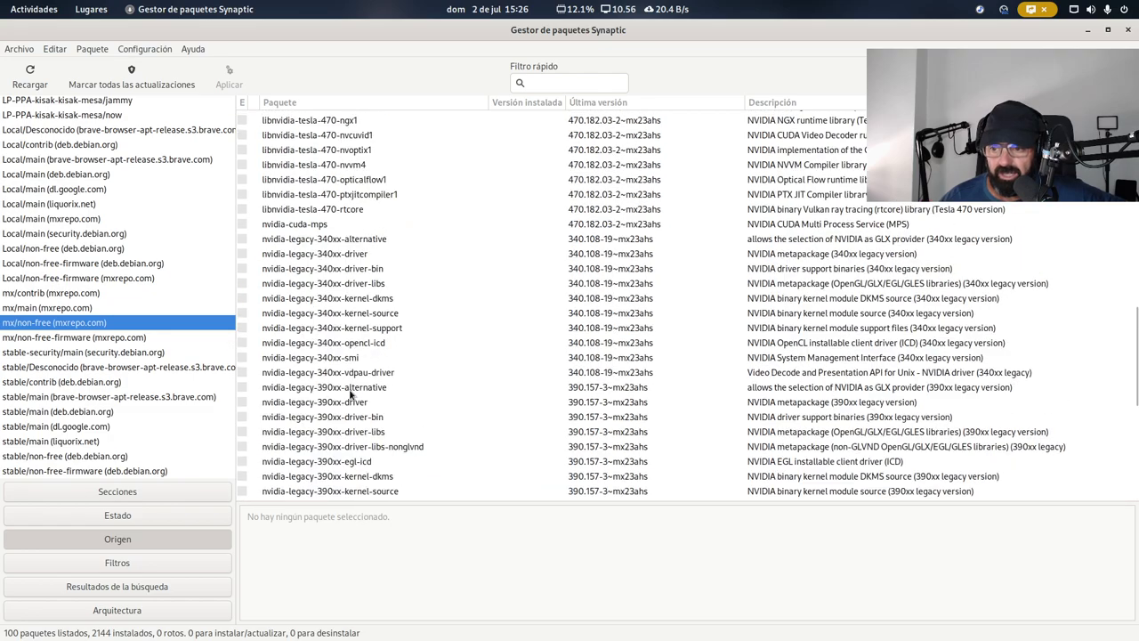
- List the packages from mx/main (mxrepo.com) and compare the available mx and stable versions of audacious in its properties
{"action": "left_click", "coordinate": [38, 309]}
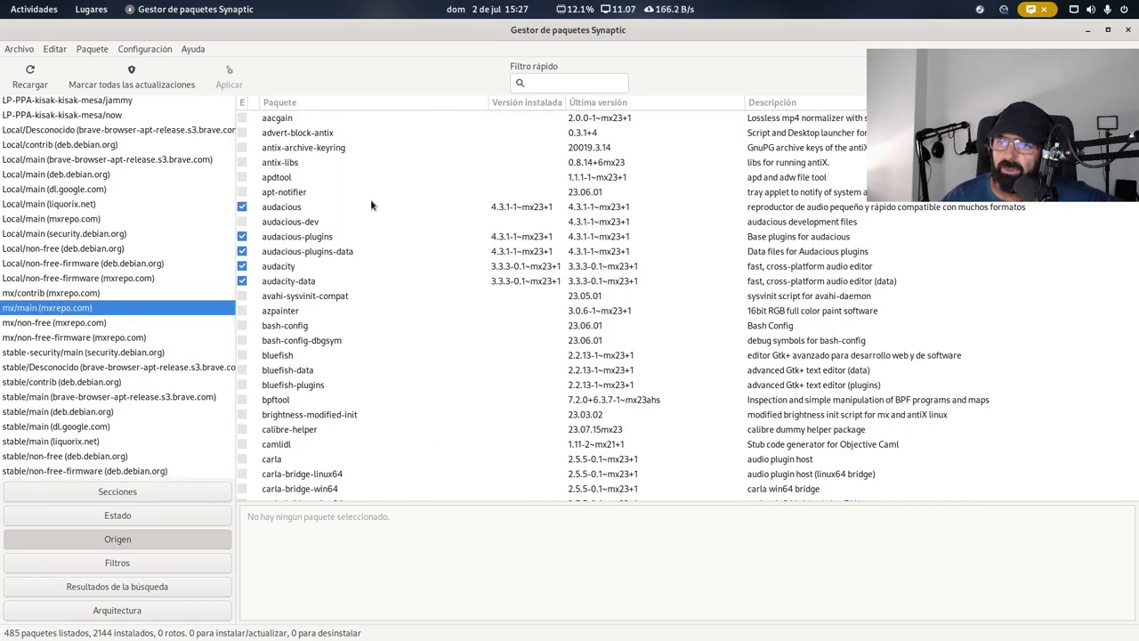
{"action": "left_click", "coordinate": [282, 207]}
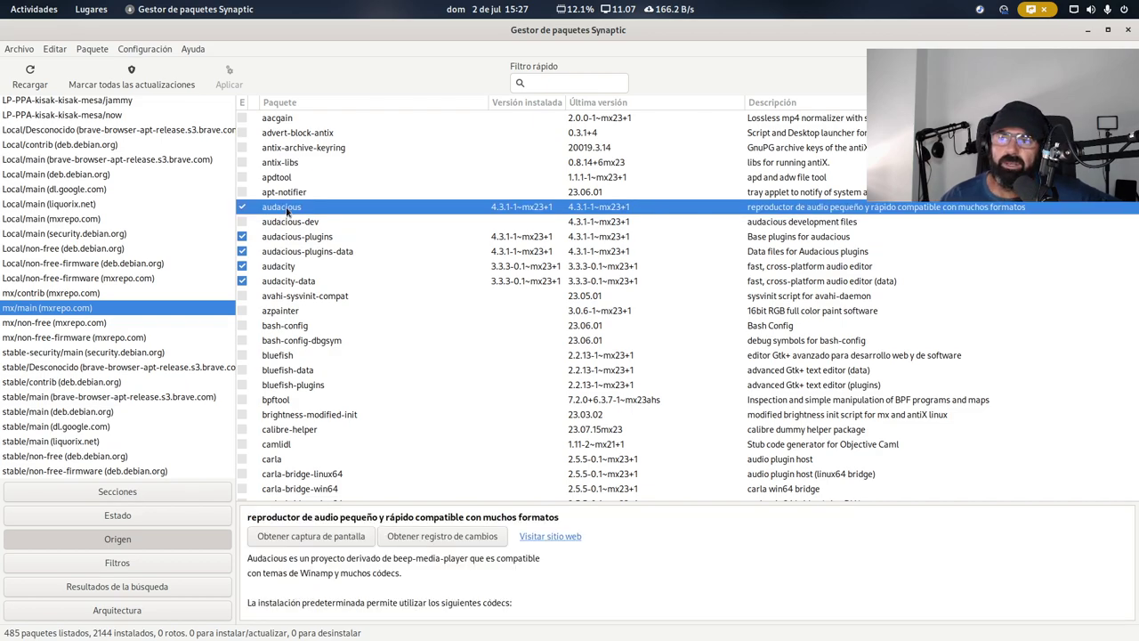
{"action": "right_click", "coordinate": [286, 210]}
{"action": "left_click", "coordinate": [338, 313]}
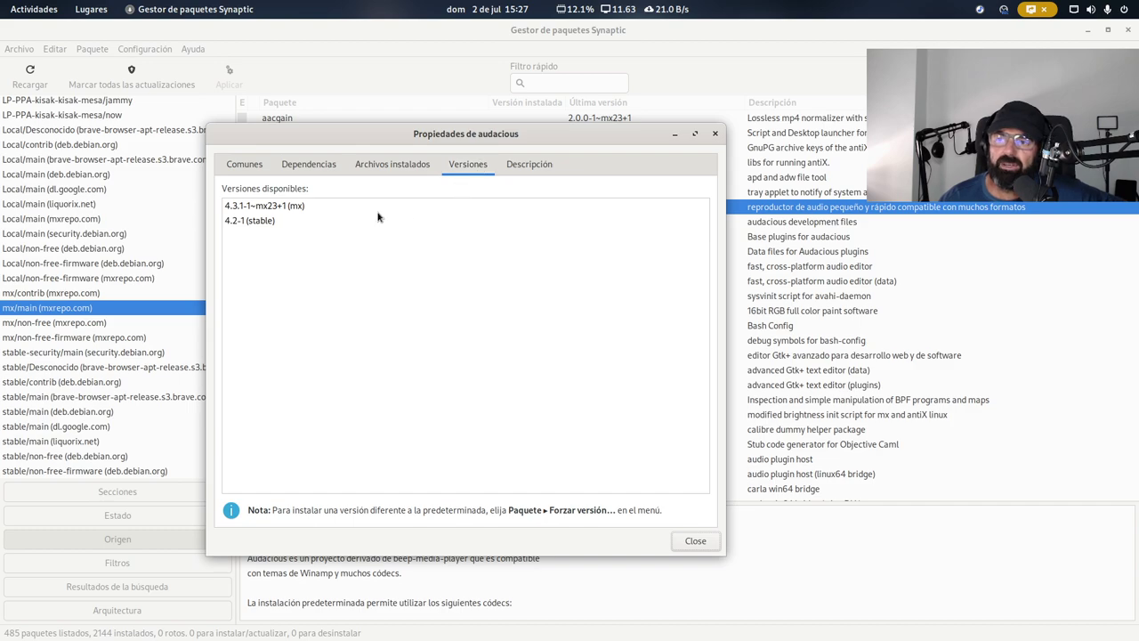
{"action": "left_click", "coordinate": [294, 207]}
{"action": "left_click", "coordinate": [261, 222]}
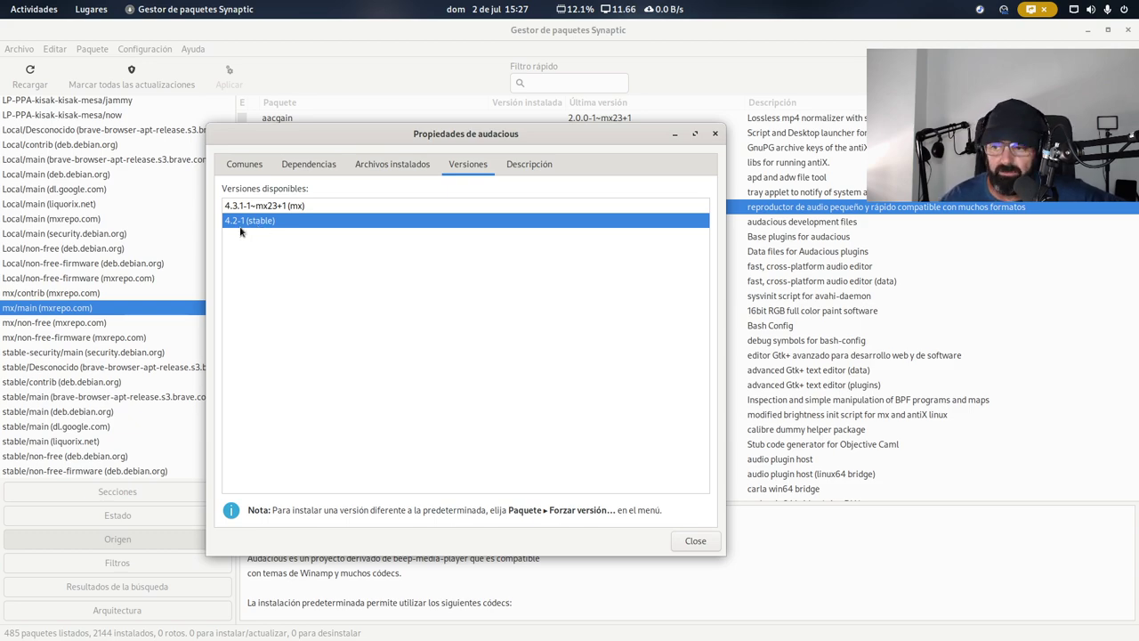
{"action": "left_click", "coordinate": [681, 540]}
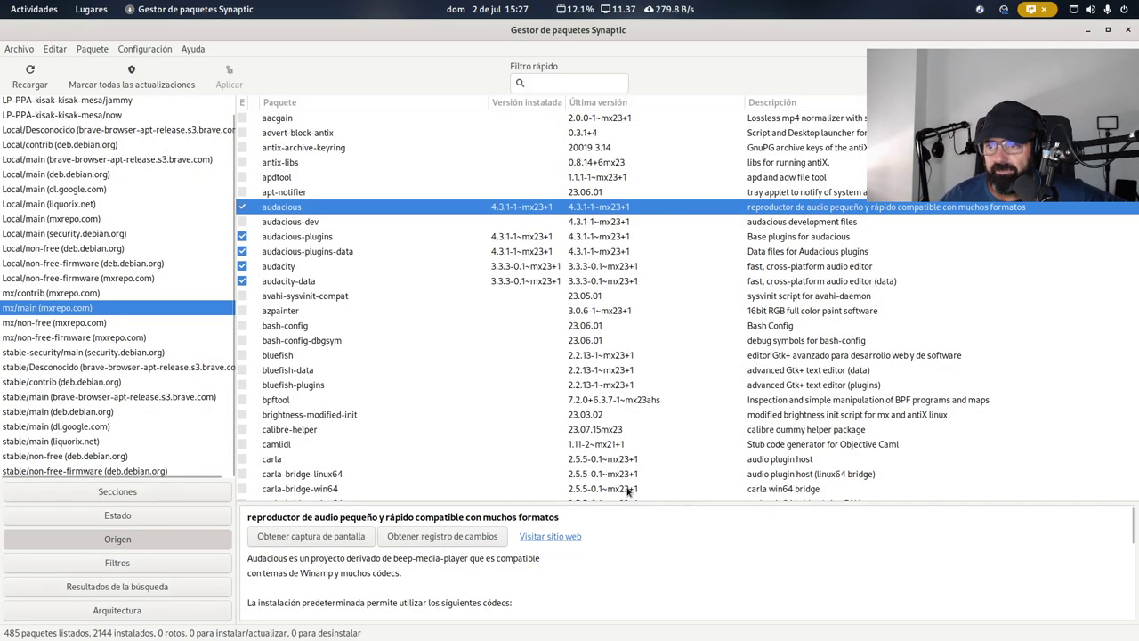
- Install the aacgain package from mx/main (mxrepo.com) and close the installation summary
{"action": "scroll", "coordinate": [356, 283], "scroll_direction": "down", "scroll_amount": 8}
{"action": "scroll", "coordinate": [356, 303], "scroll_direction": "down", "scroll_amount": 3}
{"action": "scroll", "coordinate": [302, 231], "scroll_direction": "up", "scroll_amount": 12}
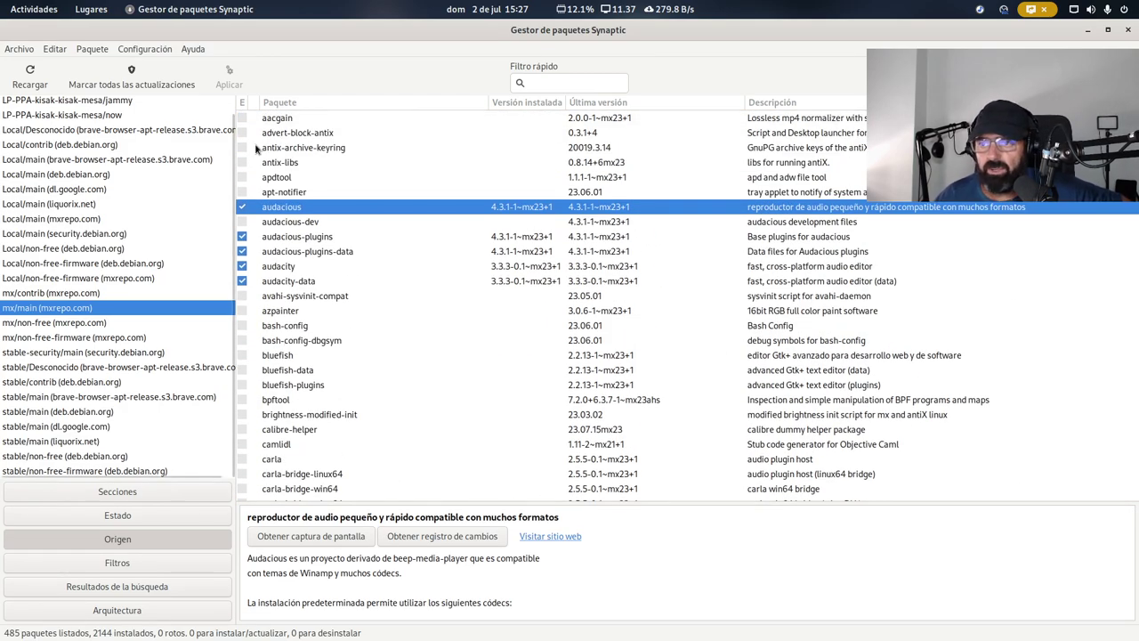
{"action": "left_click", "coordinate": [301, 118]}
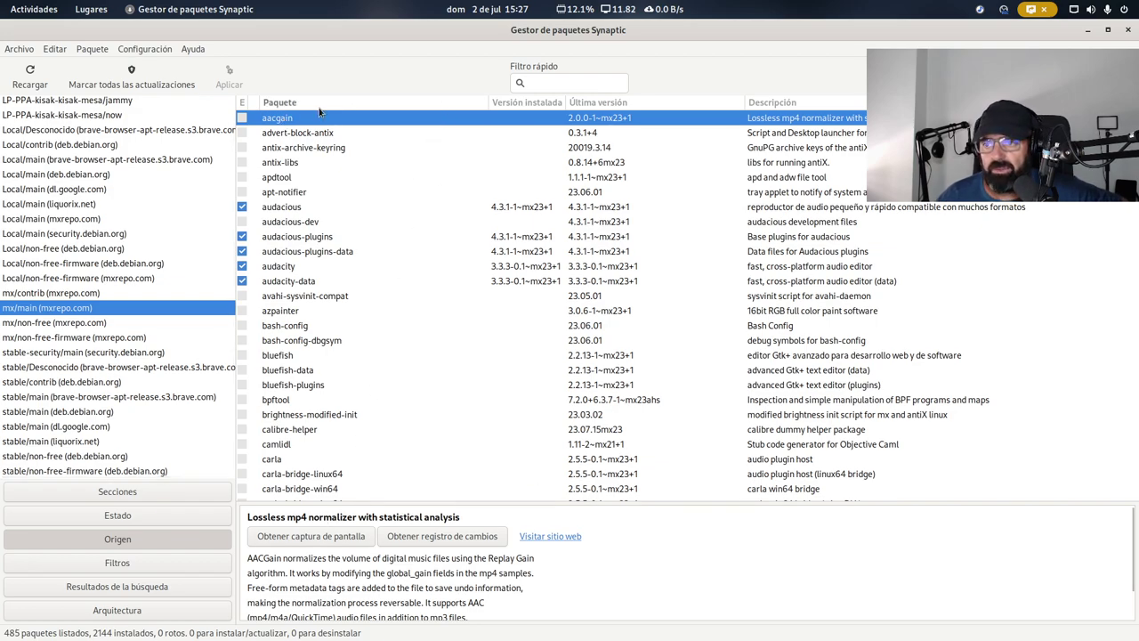
{"action": "right_click", "coordinate": [304, 122]}
{"action": "left_click", "coordinate": [385, 147]}
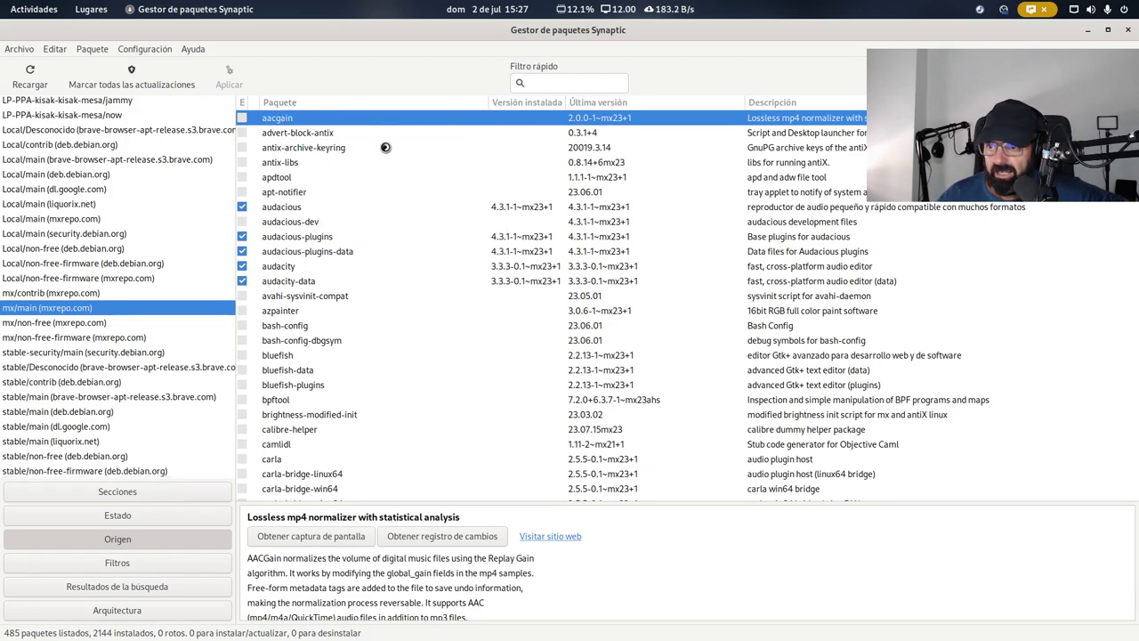
{"action": "left_click", "coordinate": [228, 73]}
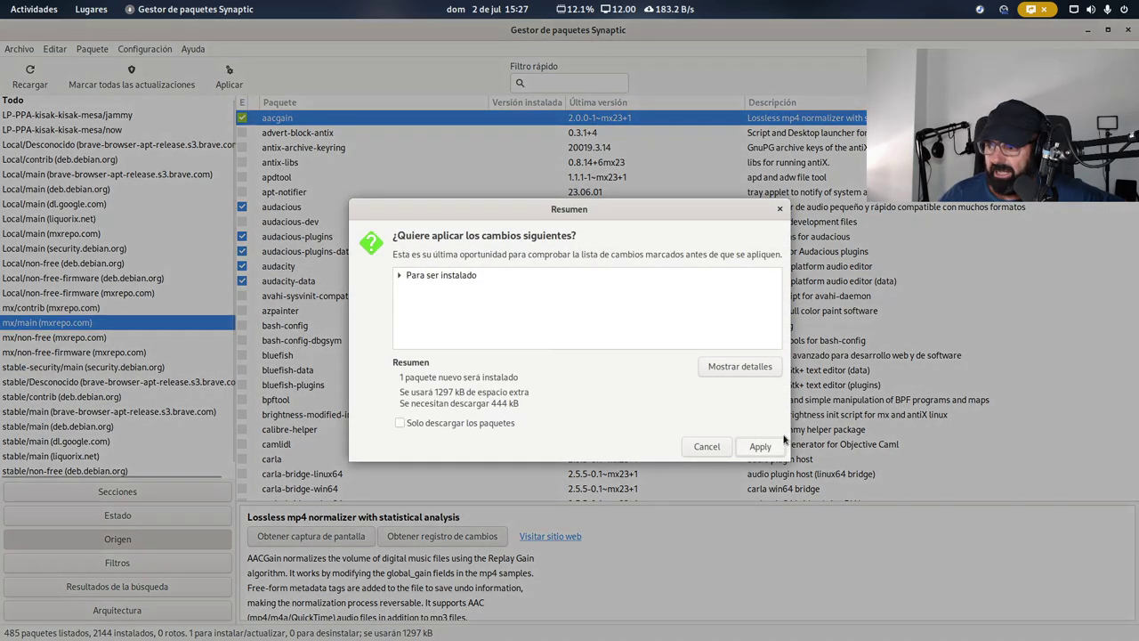
{"action": "left_click", "coordinate": [767, 444]}
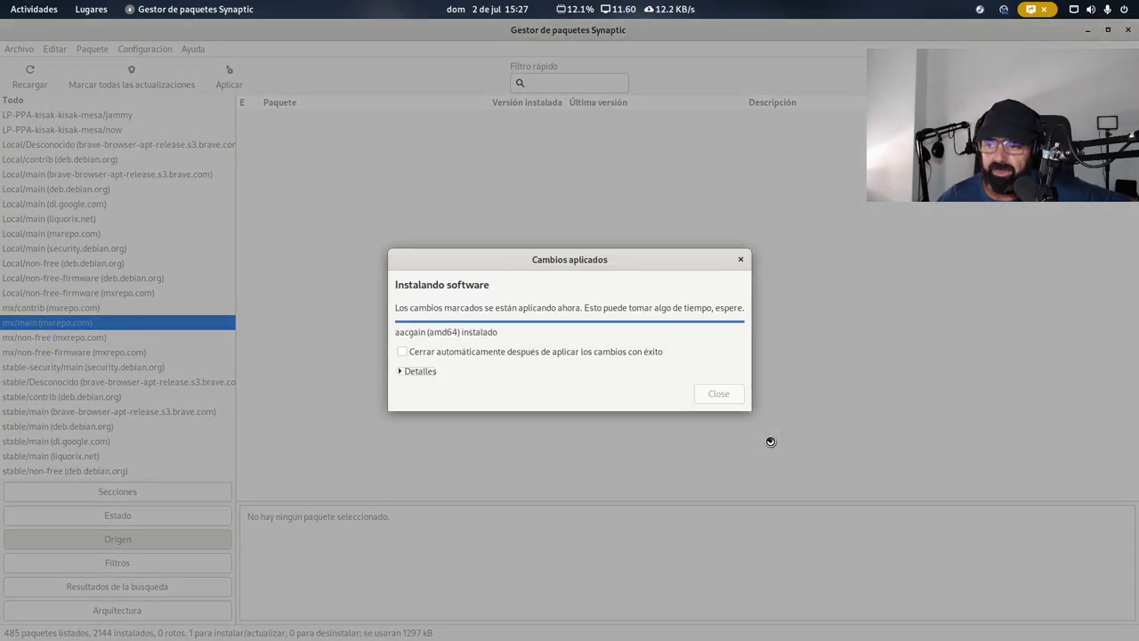
{"action": "left_click", "coordinate": [733, 395]}
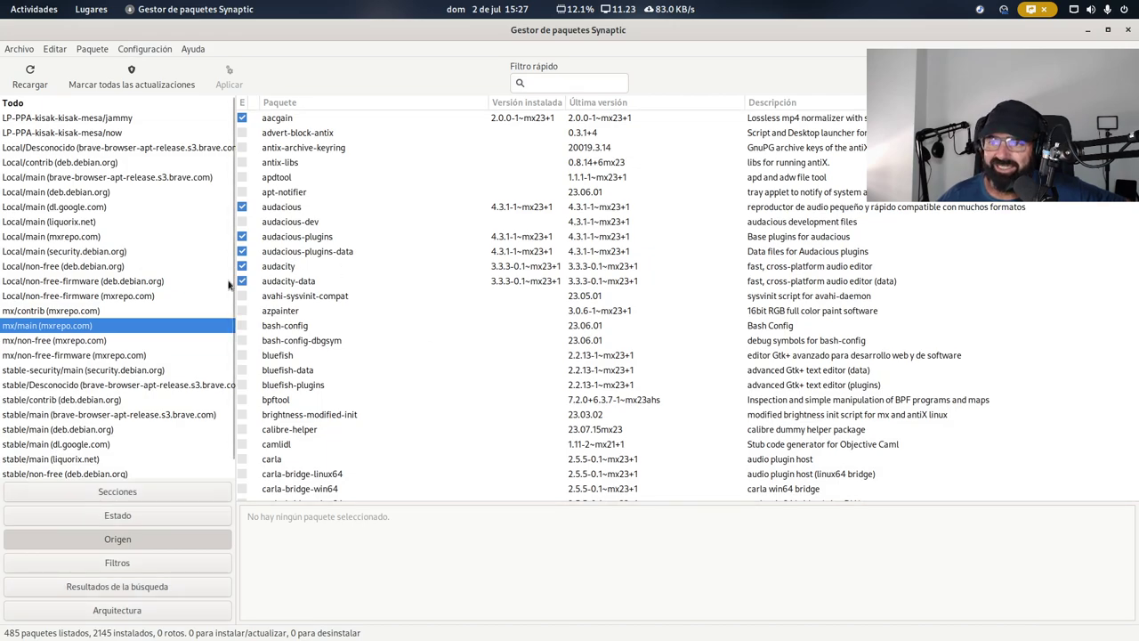
- Browse further through the mx/main (mxrepo.com) packages and list those from mx/contrib (mxrepo.com)
{"action": "scroll", "coordinate": [289, 276], "scroll_direction": "down", "scroll_amount": 5}
{"action": "scroll", "coordinate": [289, 276], "scroll_direction": "down", "scroll_amount": 6}
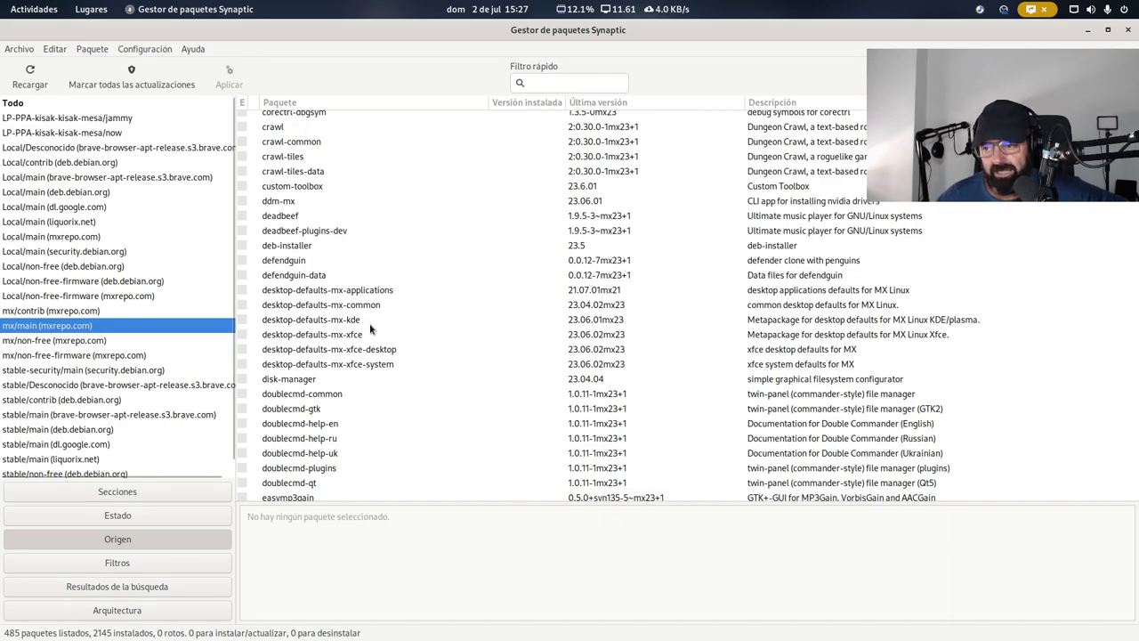
{"action": "scroll", "coordinate": [382, 338], "scroll_direction": "down", "scroll_amount": 10}
{"action": "scroll", "coordinate": [392, 344], "scroll_direction": "down", "scroll_amount": 20}
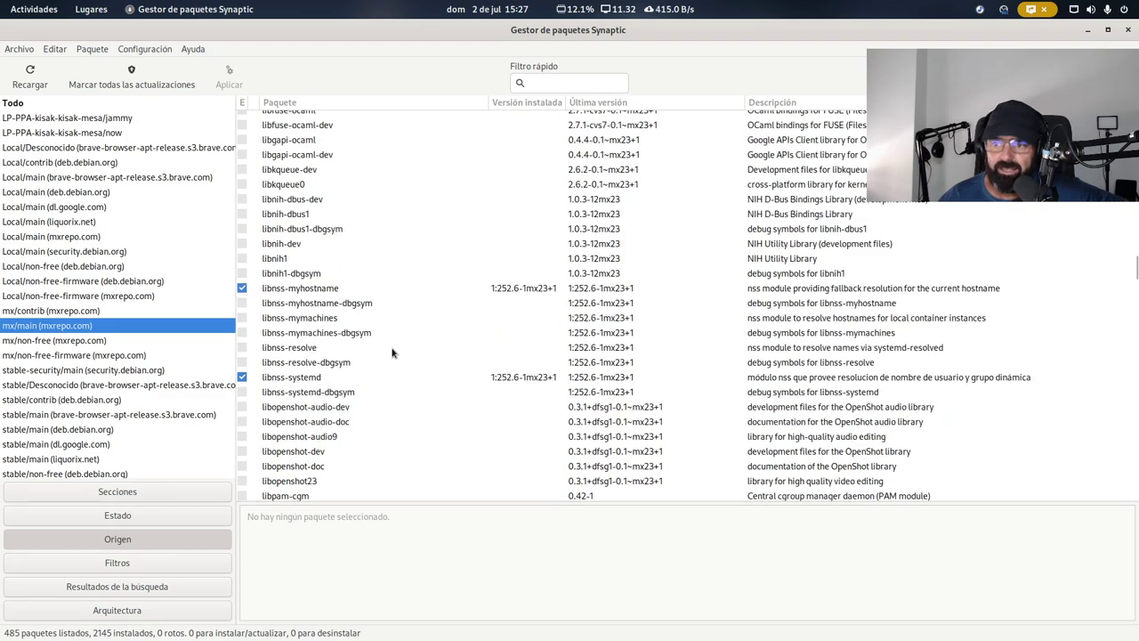
{"action": "left_click", "coordinate": [67, 315]}
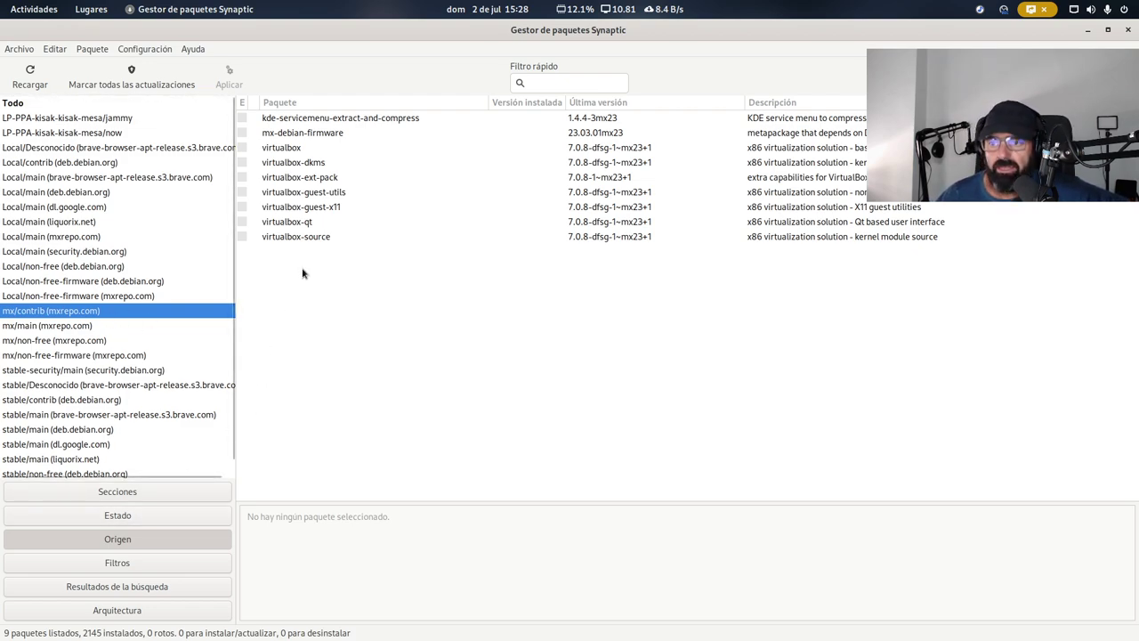
- View the packages of both LP-PPA-kisak-kisak-mesa origins, Local/non-free (deb.debian.org) and Local/non-free-firmware (mxrepo.com)
{"action": "left_click", "coordinate": [83, 122]}
{"action": "left_click", "coordinate": [83, 135]}
{"action": "left_click", "coordinate": [39, 269]}
{"action": "left_click", "coordinate": [37, 298]}
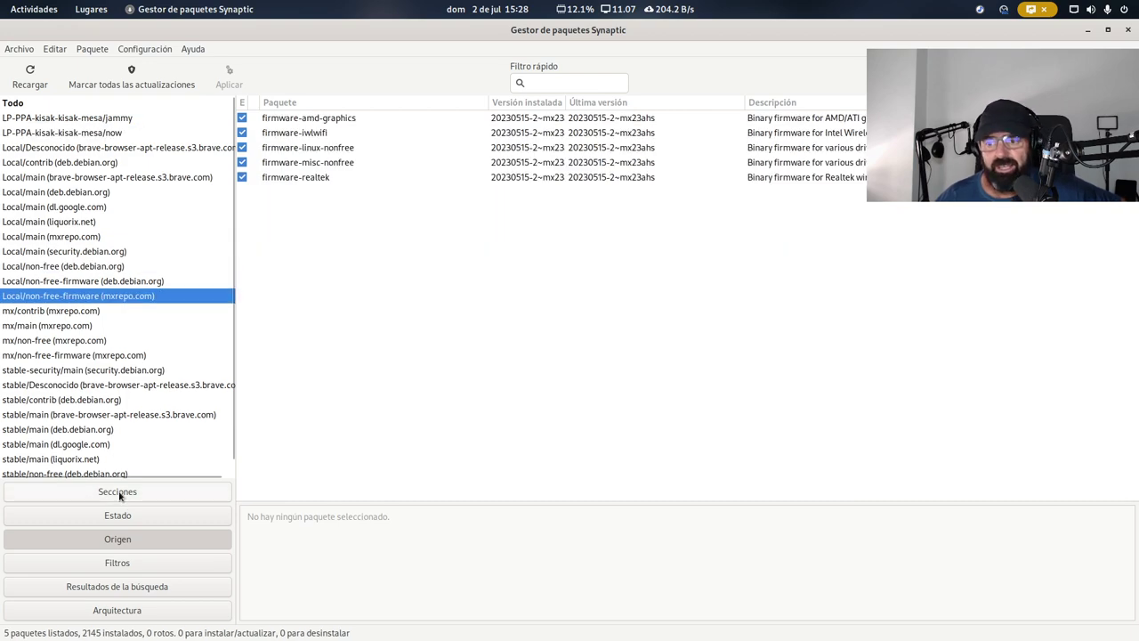
- Group the packages by section, filter all of them by ffmpeg and browse the matches
{"action": "left_click", "coordinate": [119, 492]}
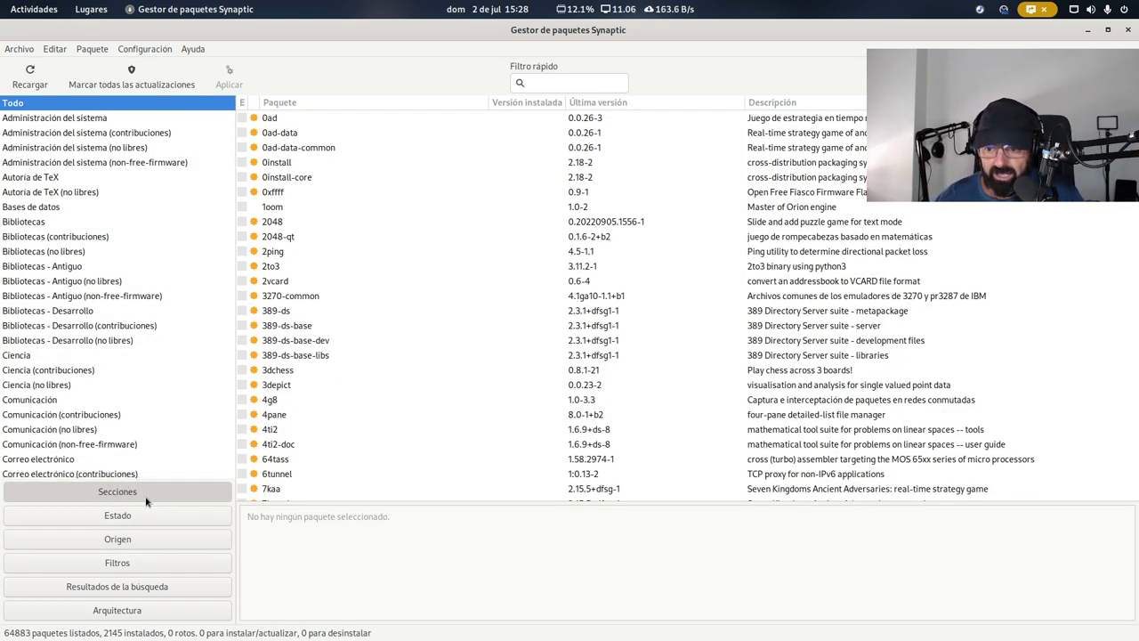
{"action": "left_click", "coordinate": [560, 83]}
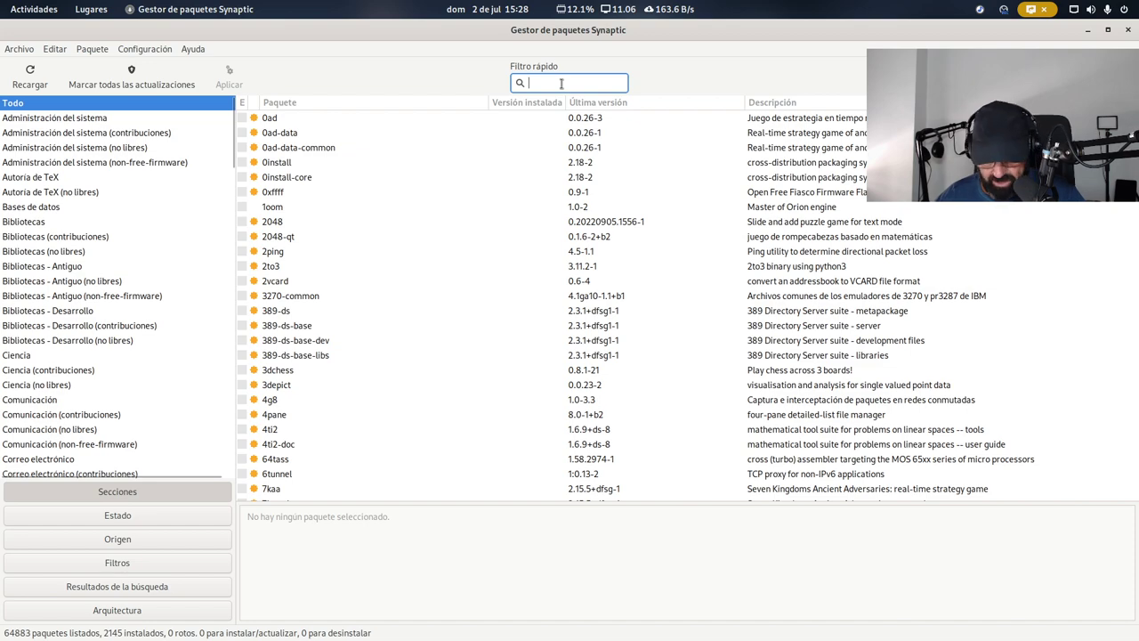
{"action": "type", "text": "ffmpeg"}
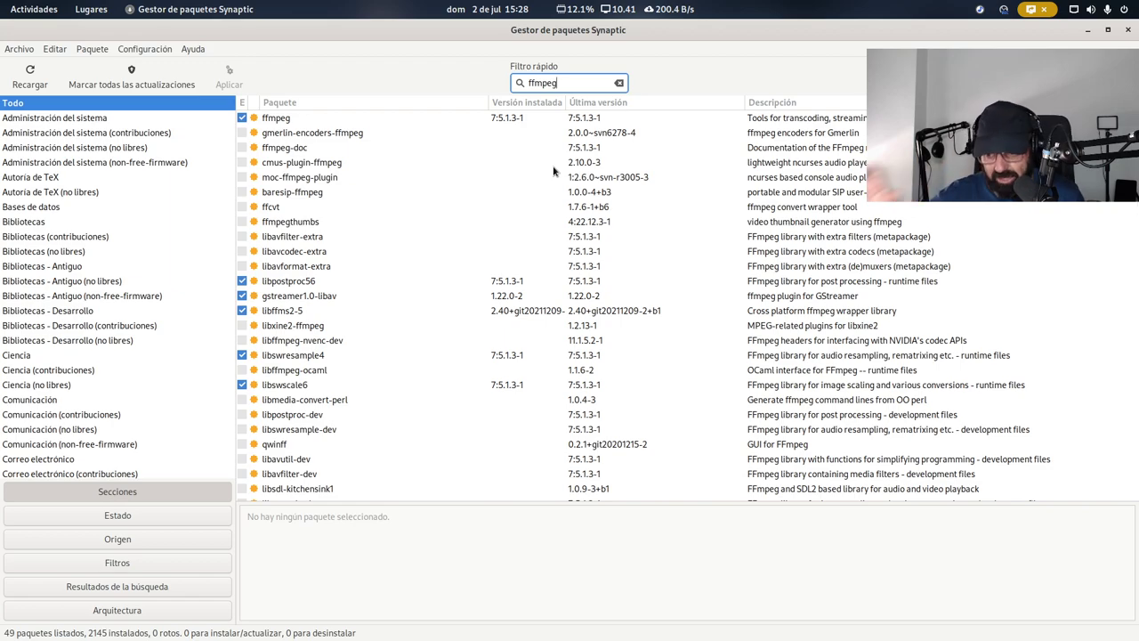
{"action": "scroll", "coordinate": [534, 231], "scroll_direction": "down", "scroll_amount": 6}
{"action": "scroll", "coordinate": [529, 278], "scroll_direction": "down", "scroll_amount": 2}
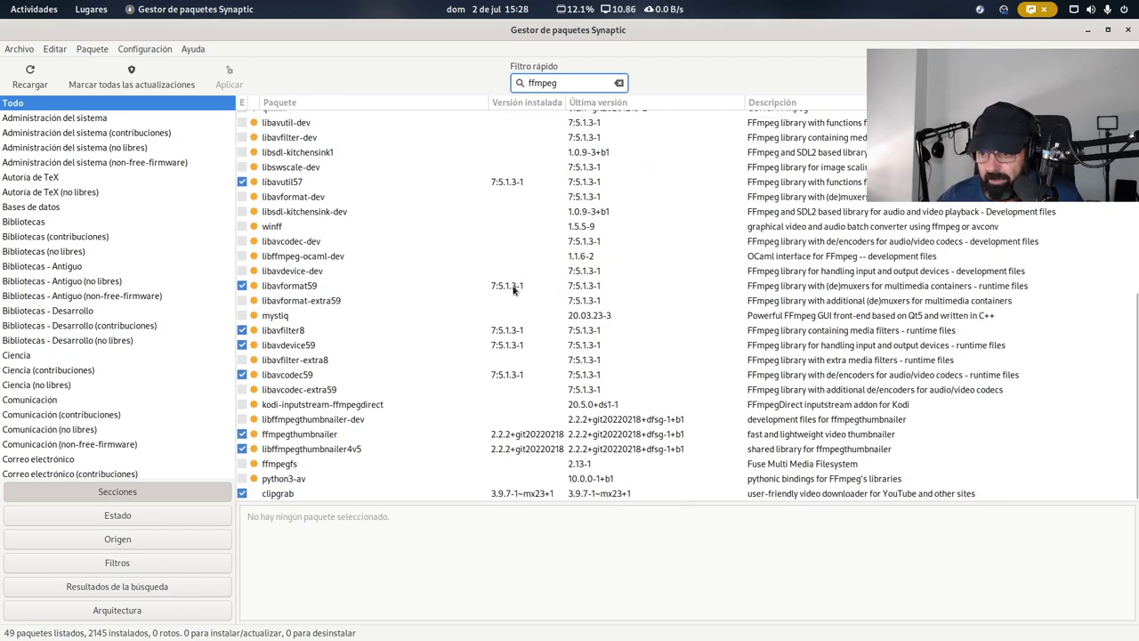
- View the description and marking options of ffmpegthumbnailer, then dismiss the options and return to the start of the ffmpeg matches
{"action": "left_click", "coordinate": [317, 435]}
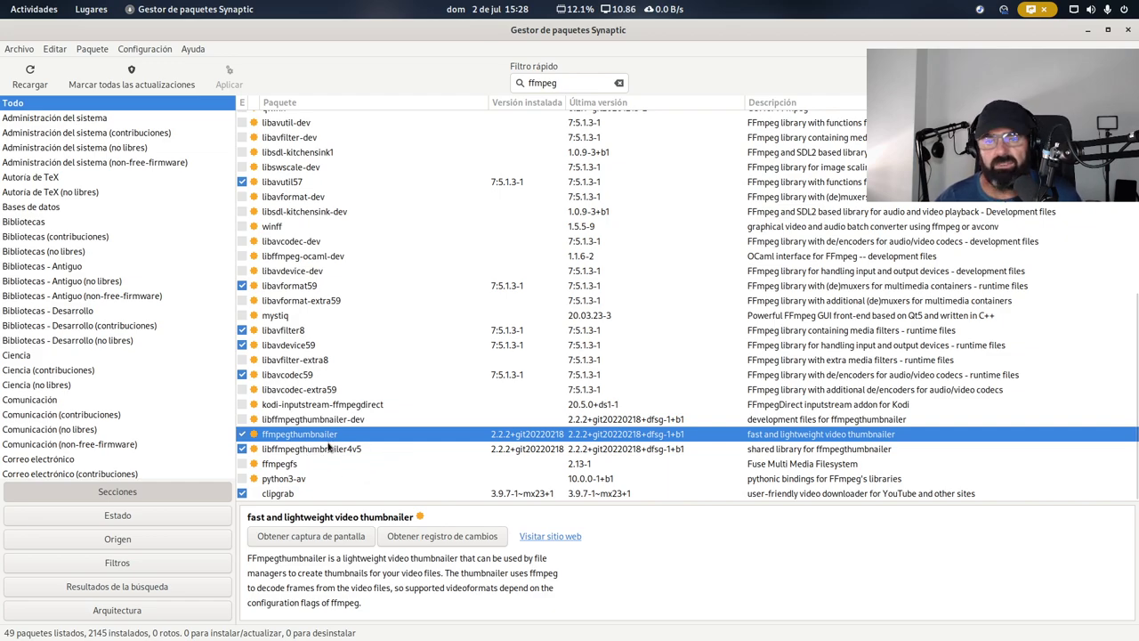
{"action": "right_click", "coordinate": [360, 438]}
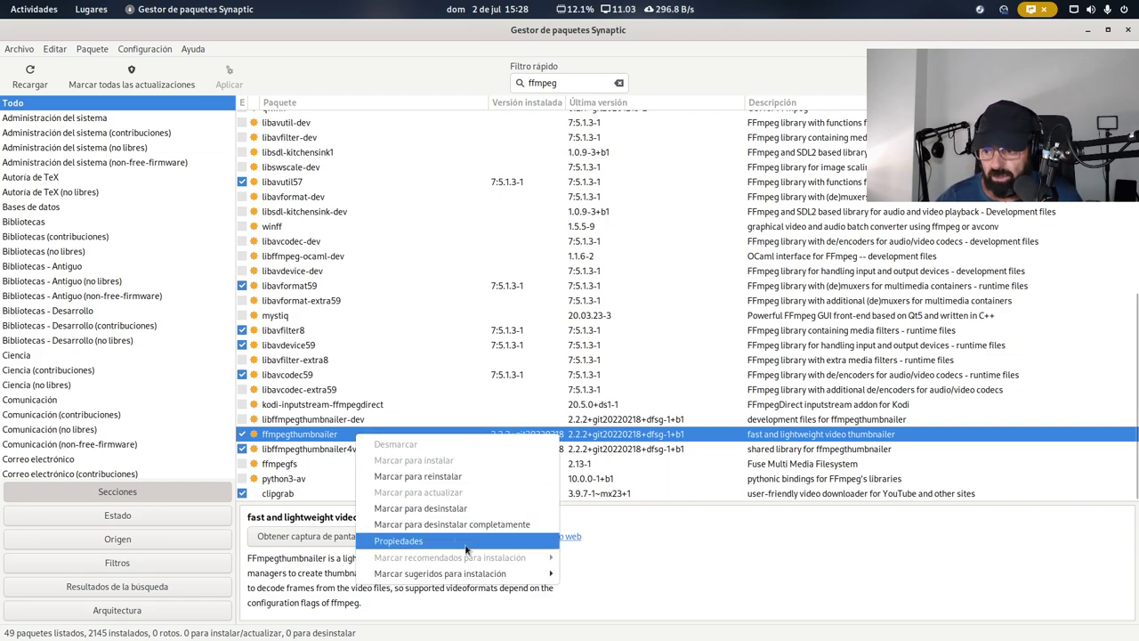
{"action": "left_click", "coordinate": [338, 463]}
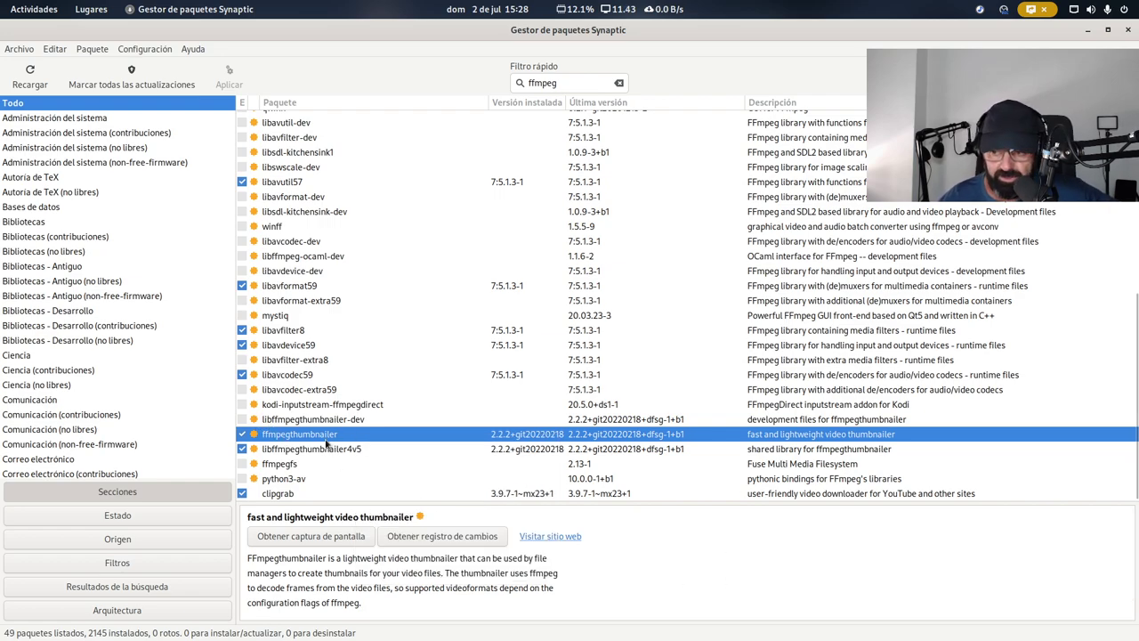
{"action": "scroll", "coordinate": [294, 444], "scroll_direction": "up", "scroll_amount": 5}
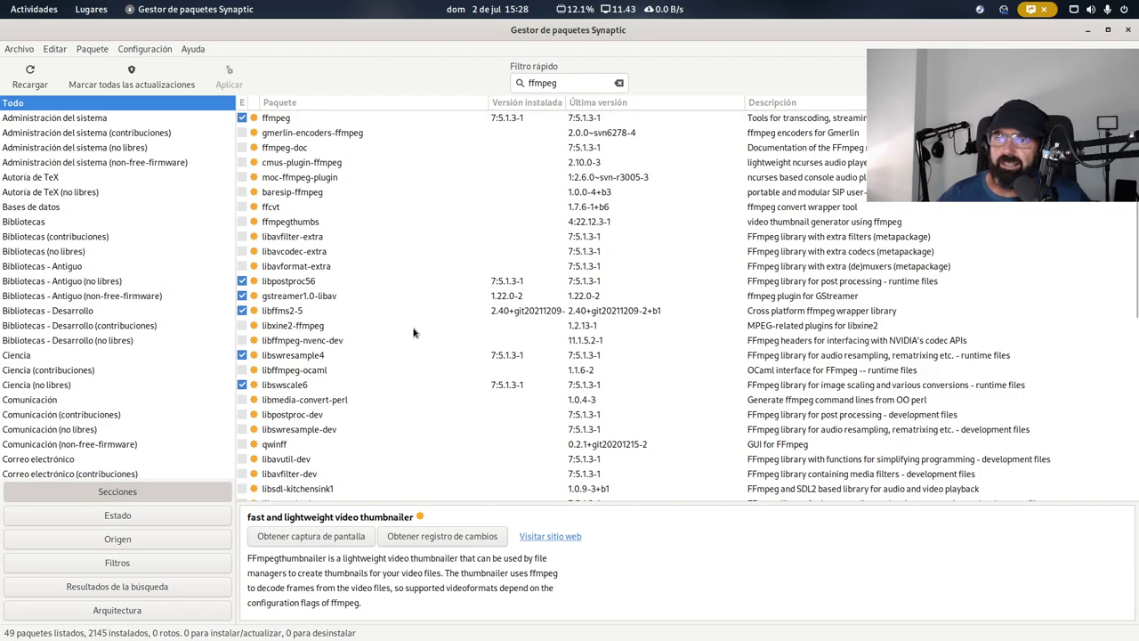
- Close Synaptic, switch to Firefox and return to the start of the article on using MX Linux 23 repositories in Debian 12
{"action": "double_click", "coordinate": [516, 80]}
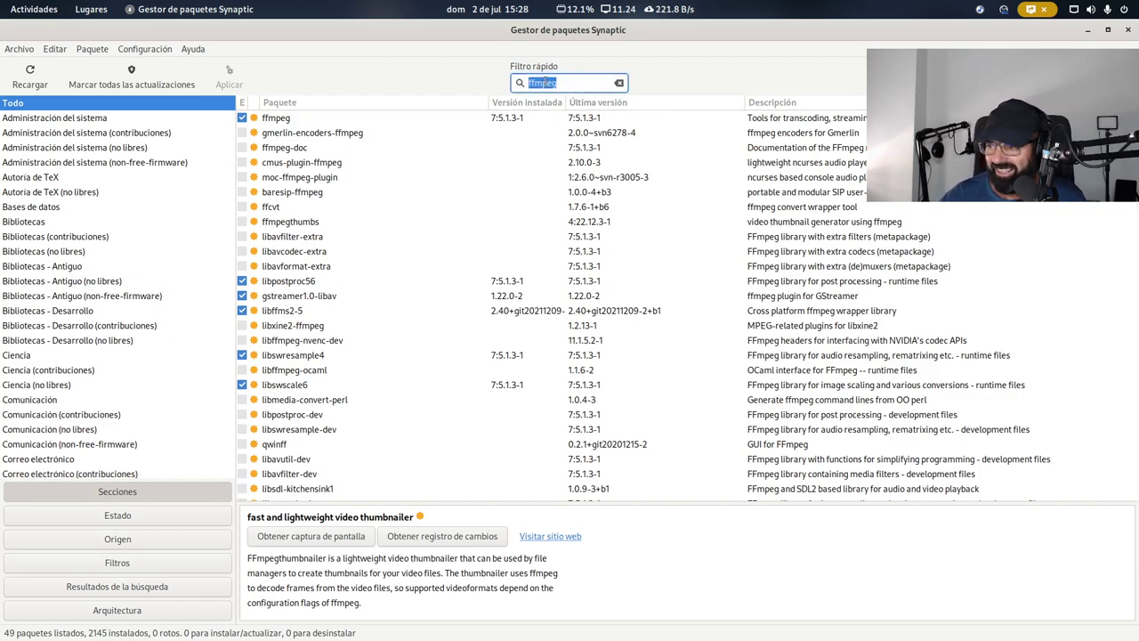
{"action": "key", "text": "ctrl+q"}
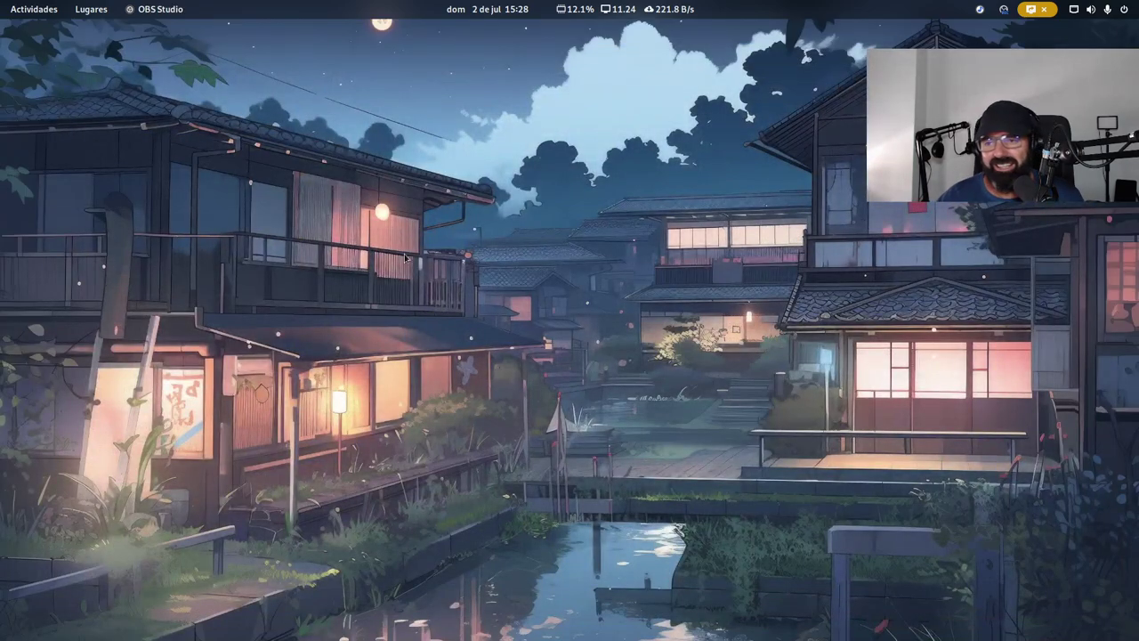
{"action": "key", "text": "super"}
{"action": "left_click", "coordinate": [691, 288]}
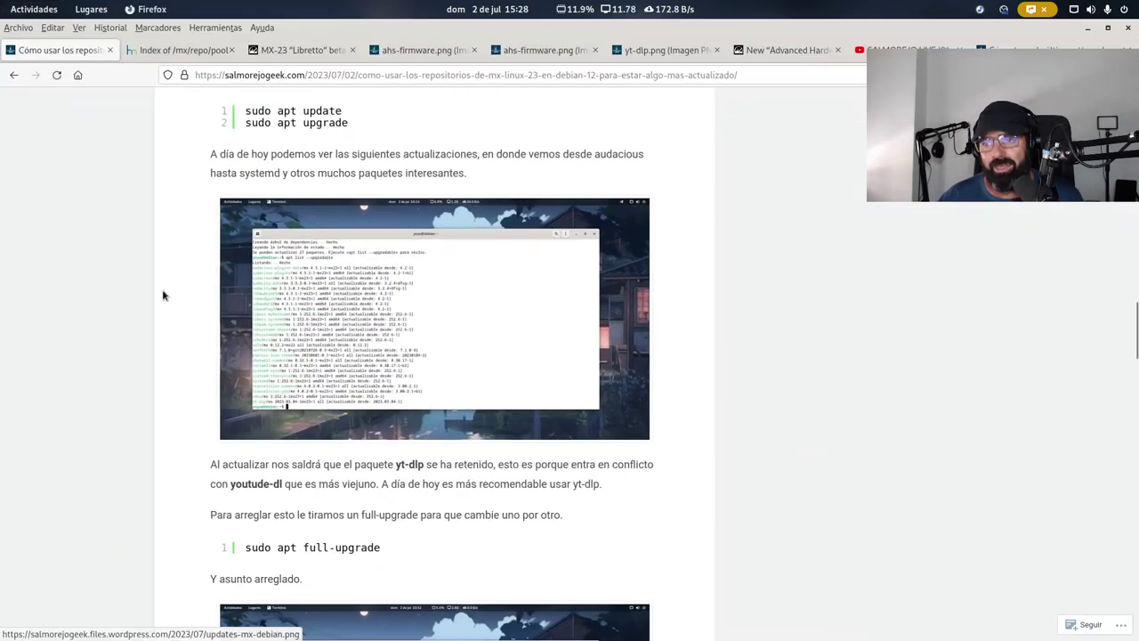
{"action": "scroll", "coordinate": [42, 338], "scroll_direction": "up", "scroll_amount": 20}
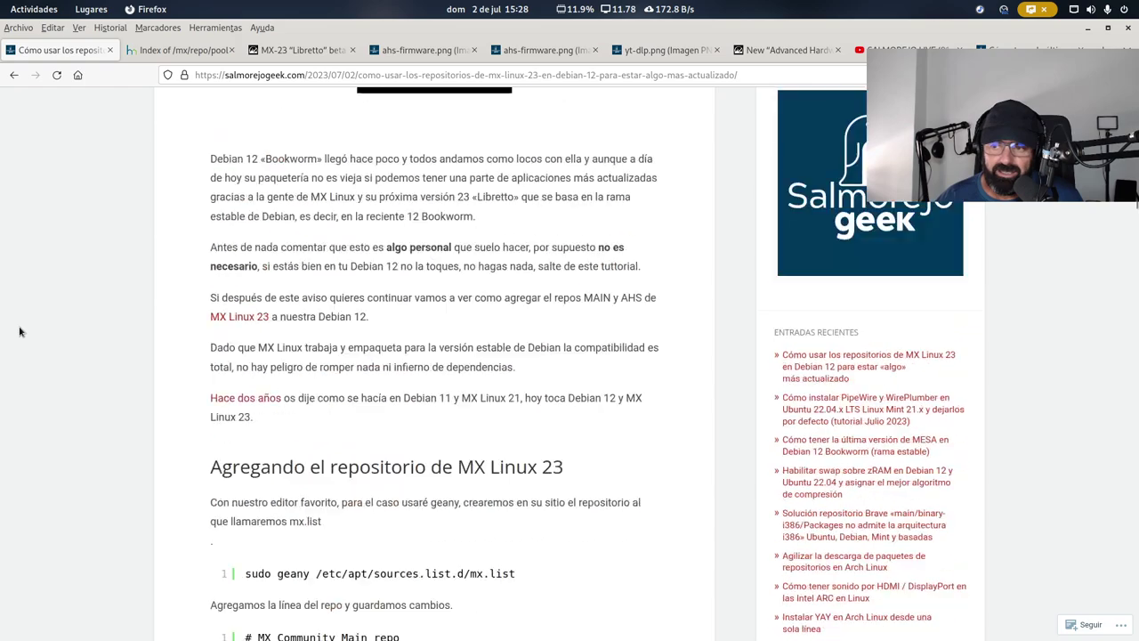
{"action": "scroll", "coordinate": [44, 367], "scroll_direction": "down", "scroll_amount": 2}
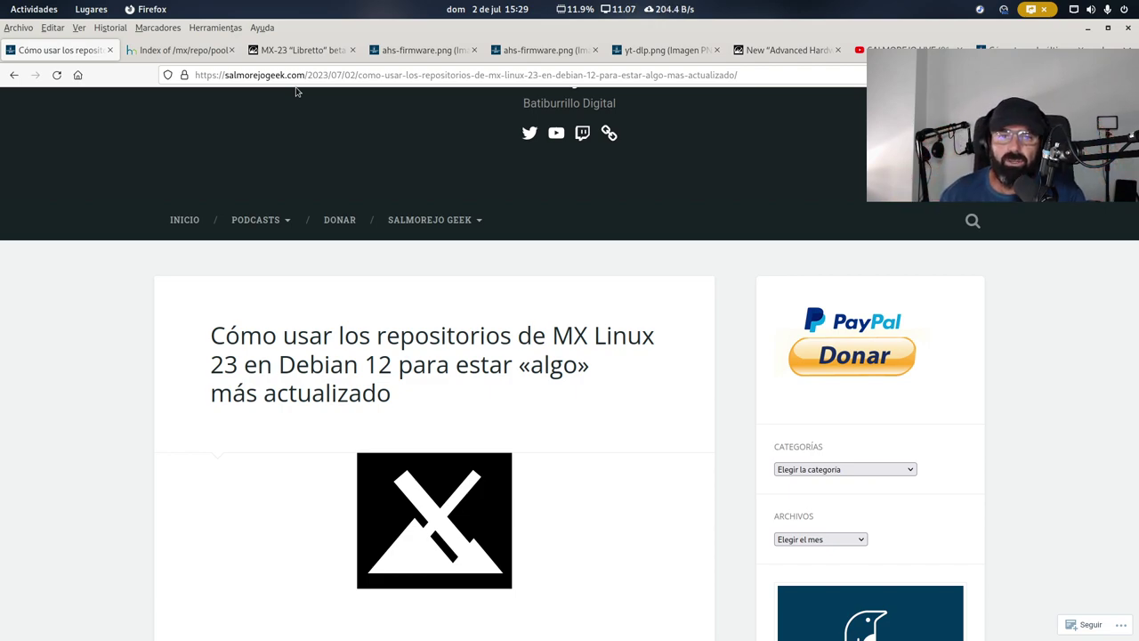
- Show the Cantata music player window to view the current playback, and close the window again
{"action": "left_click", "coordinate": [979, 8]}
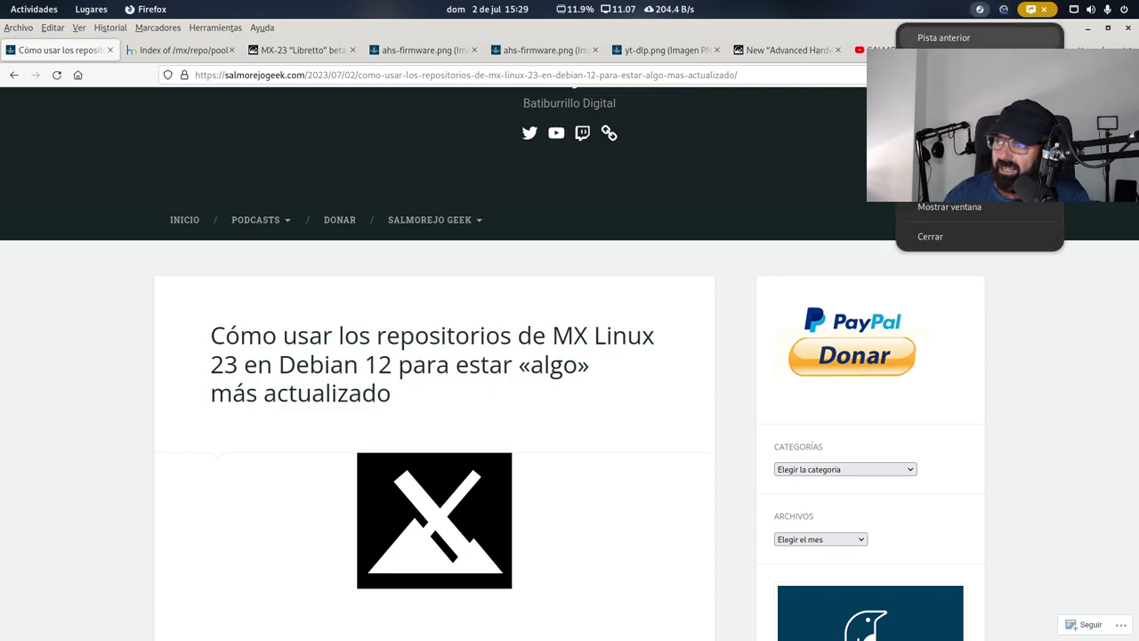
{"action": "left_click", "coordinate": [949, 207]}
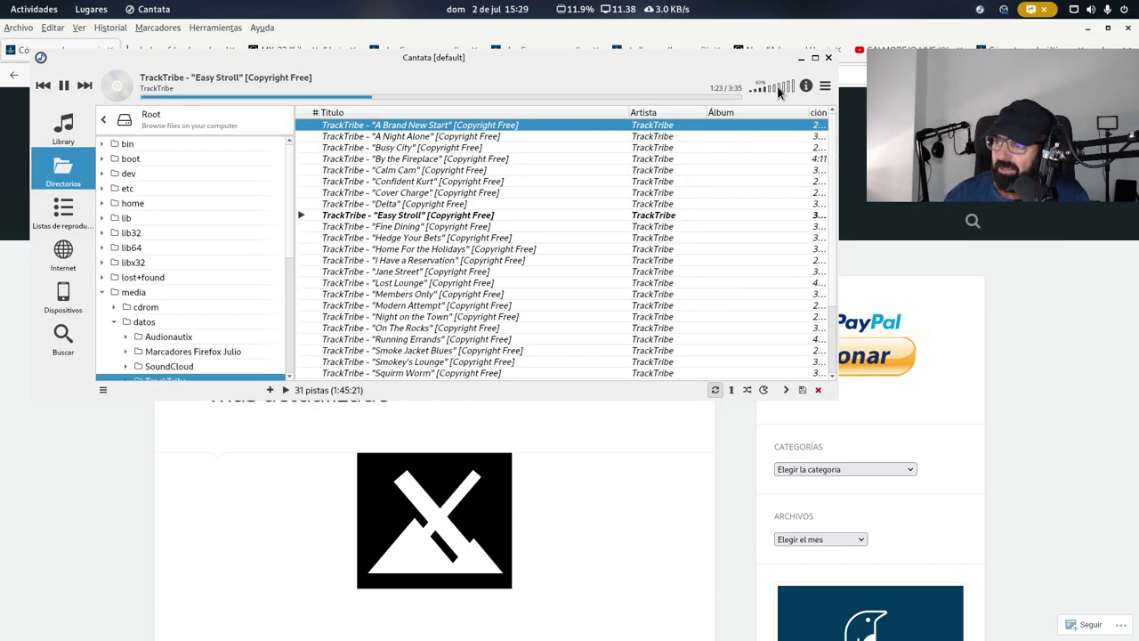
{"action": "left_click", "coordinate": [827, 57]}
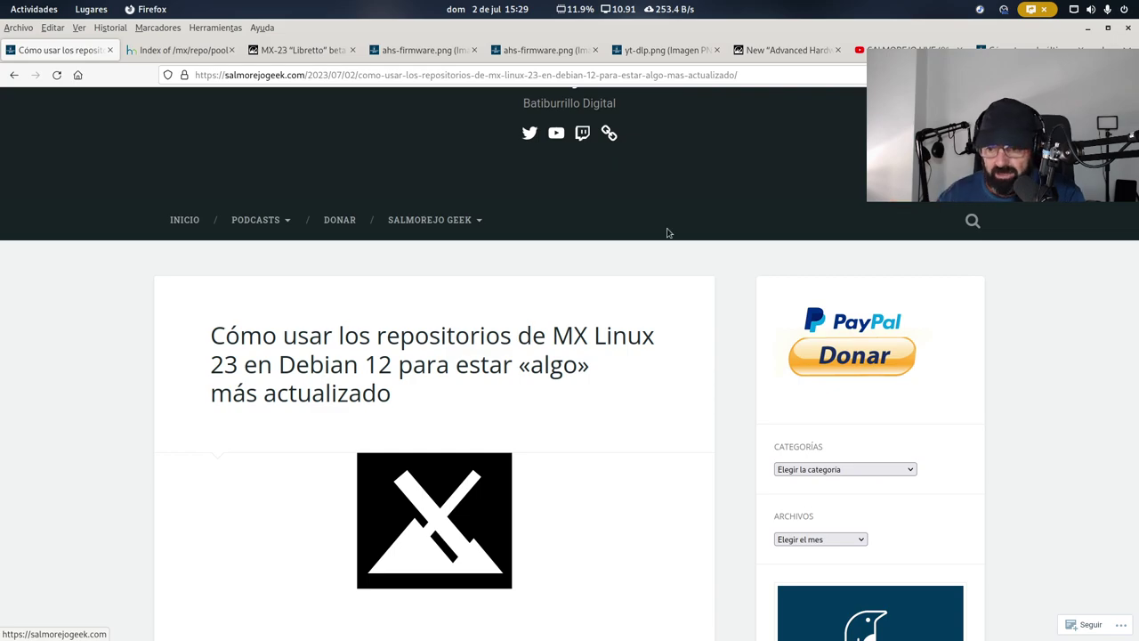
- Review the article's instructions on the AHS option, adding the MX repository key and updating the system without AHS
{"action": "scroll", "coordinate": [701, 342], "scroll_direction": "down", "scroll_amount": 15}
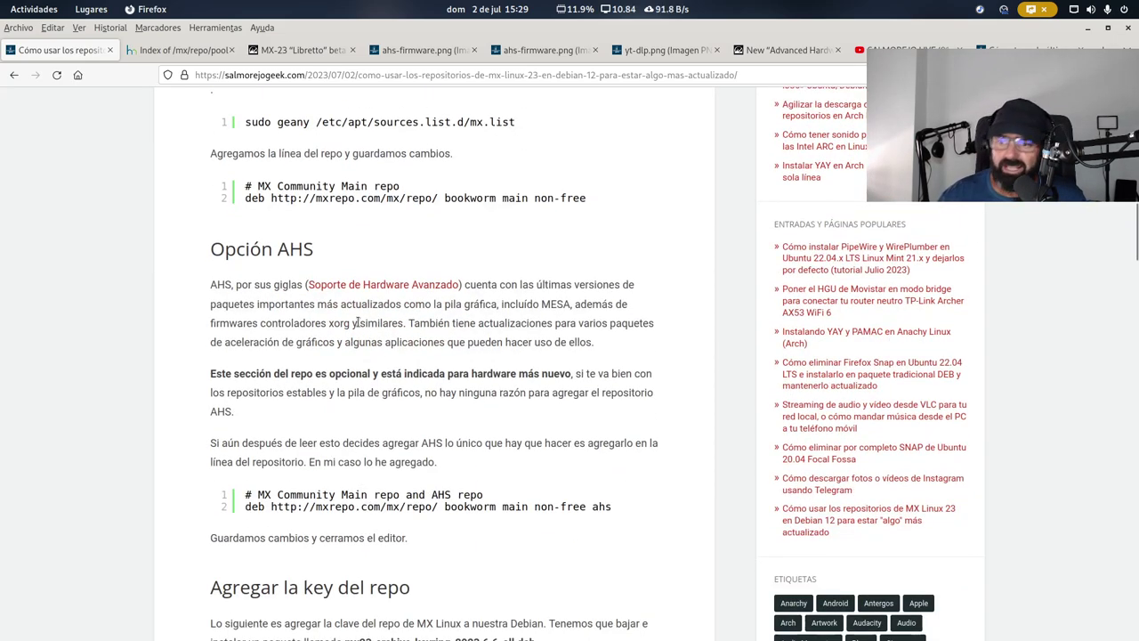
{"action": "scroll", "coordinate": [371, 323], "scroll_direction": "down", "scroll_amount": 7}
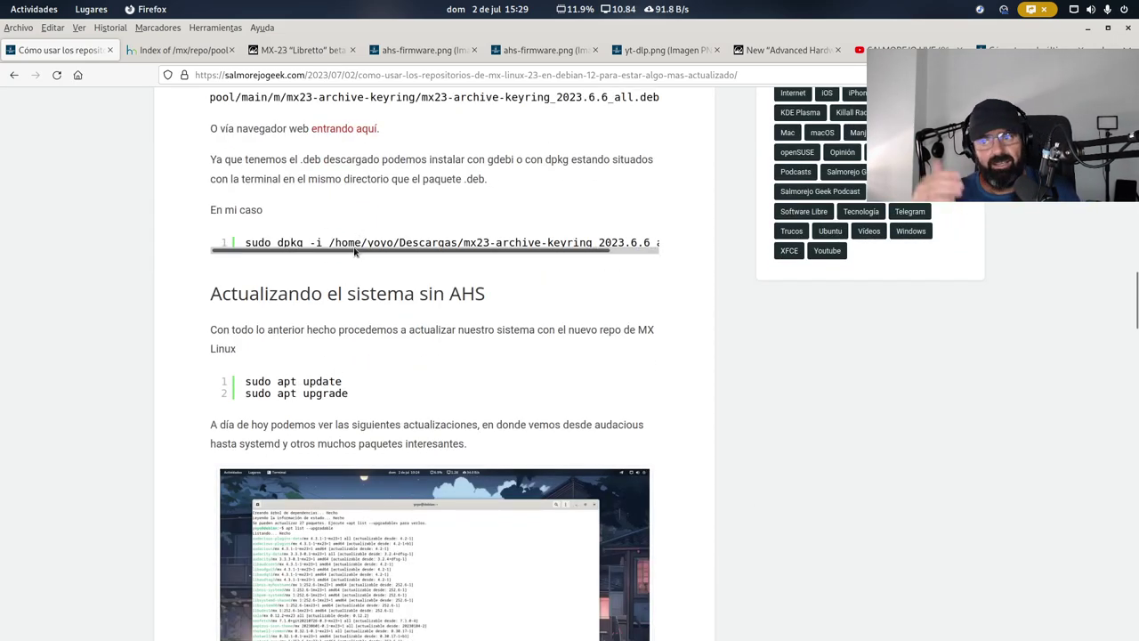
{"action": "scroll", "coordinate": [355, 258], "scroll_direction": "up", "scroll_amount": 3}
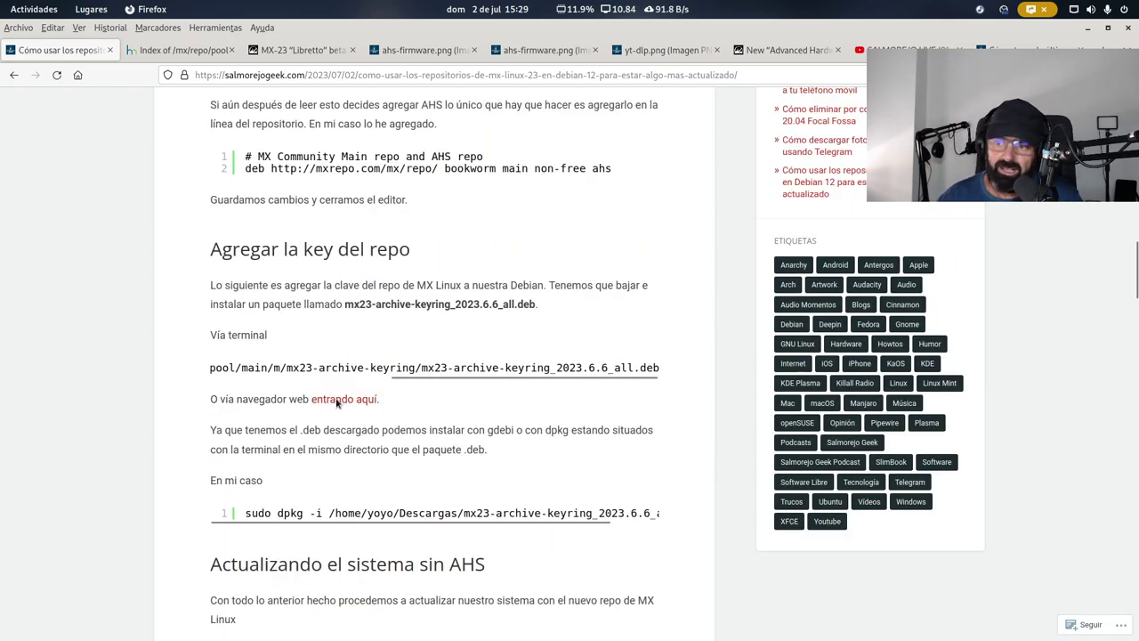
{"action": "left_click_drag", "start_coordinate": [418, 368], "coordinate": [285, 287]}
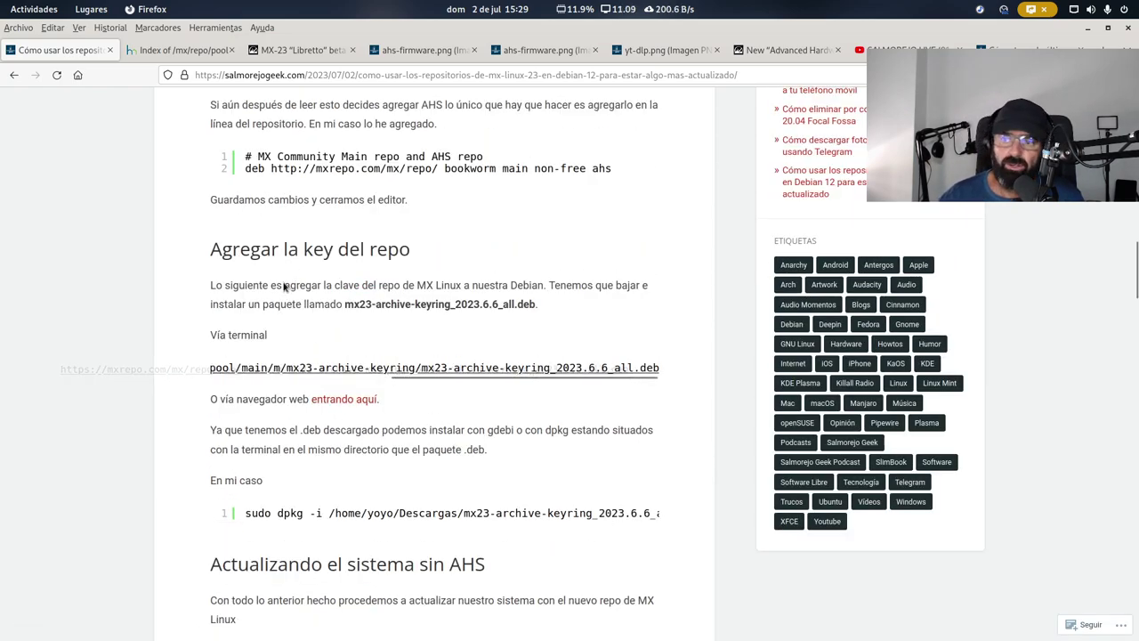